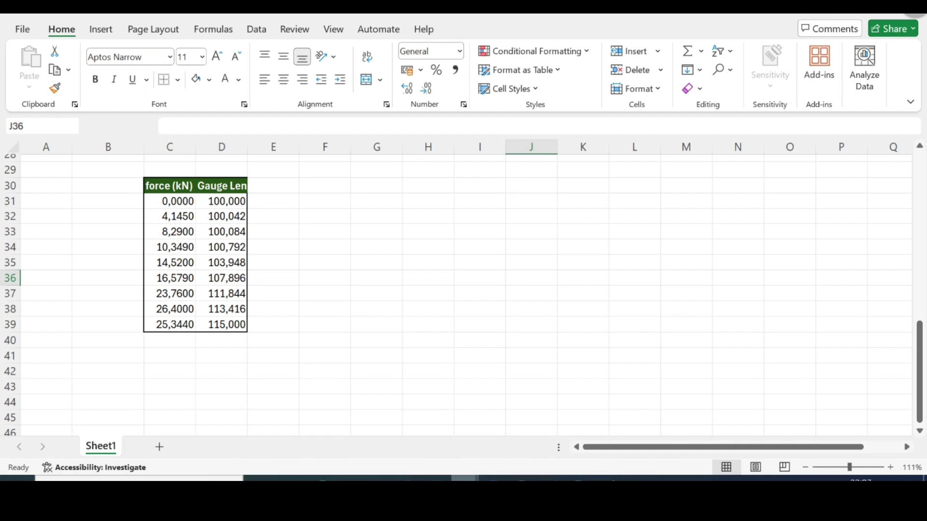
# - Label F30 'area' and enter the value 45 beside it in G30
pyautogui.moveTo(708, 324); pyautogui.dragTo(725, 419)
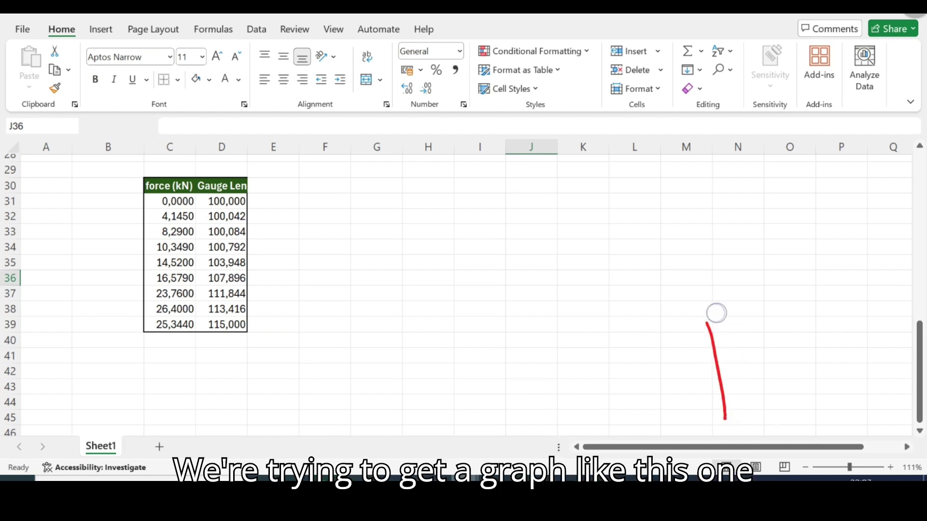
pyautogui.moveTo(712, 323)
pyautogui.mouseDown()
pyautogui.moveTo(716, 413)
pyautogui.moveTo(850, 412)
pyautogui.moveTo(840, 417)
pyautogui.moveTo(713, 318)
pyautogui.moveTo(719, 337)
pyautogui.mouseUp()
pyautogui.moveTo(717, 418)
pyautogui.mouseDown()
pyautogui.moveTo(761, 335)
pyautogui.moveTo(781, 323)
pyautogui.moveTo(835, 302)
pyautogui.moveTo(864, 332)
pyautogui.mouseUp()
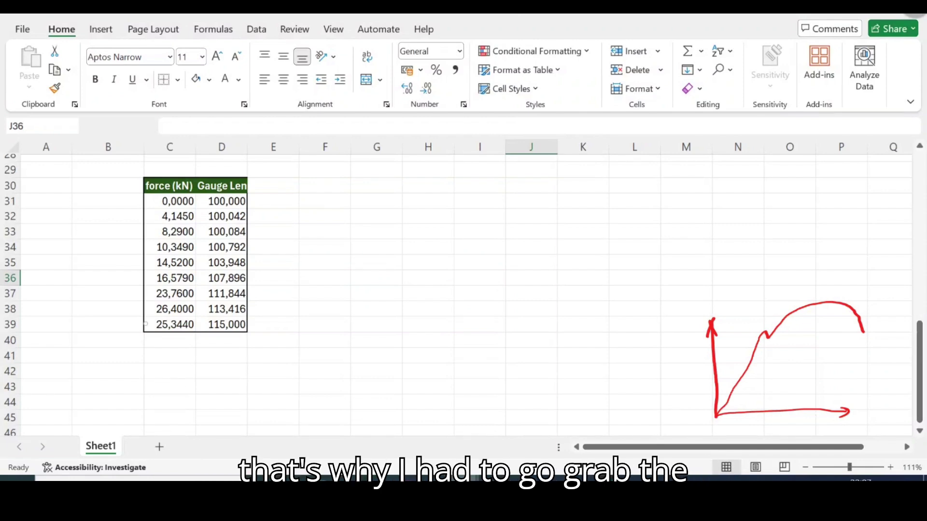
pyautogui.moveTo(132, 180)
pyautogui.mouseDown()
pyautogui.moveTo(138, 325)
pyautogui.moveTo(263, 198)
pyautogui.moveTo(145, 177)
pyautogui.mouseUp()
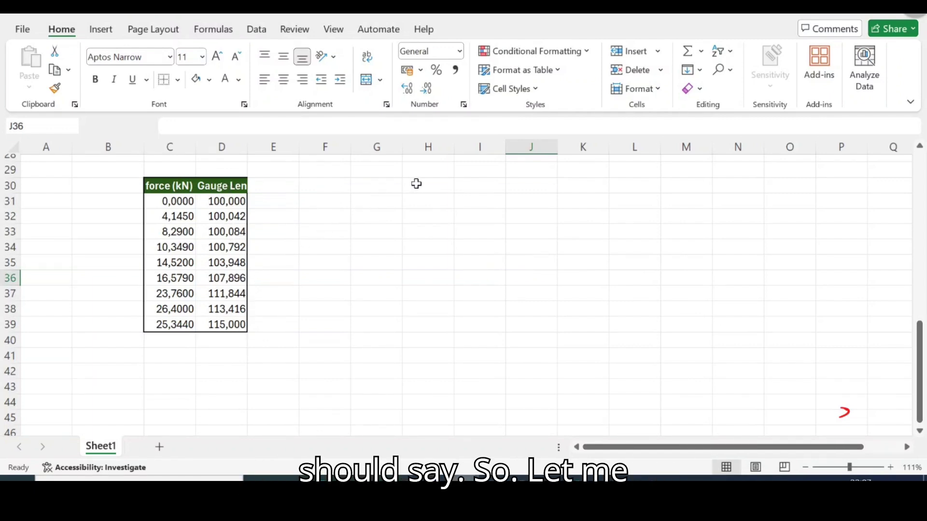
pyautogui.doubleClick(319, 186)
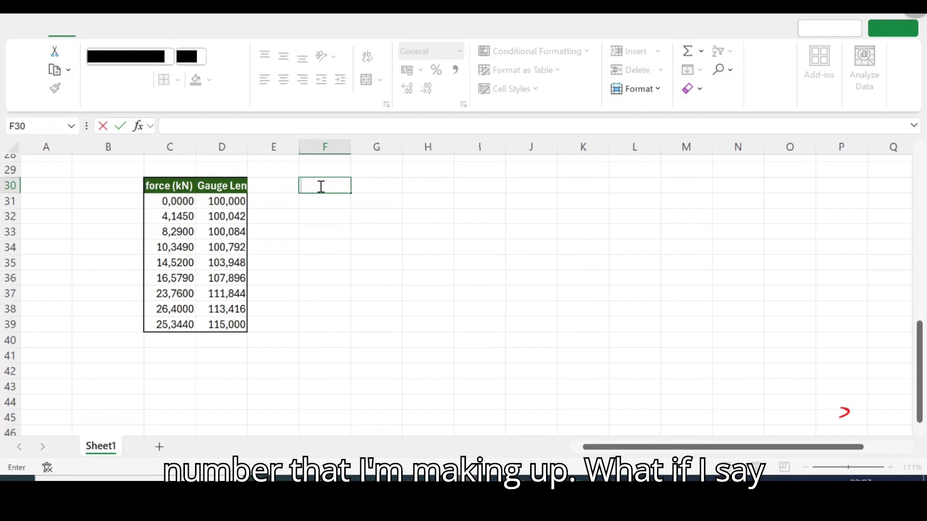
pyautogui.write('area')
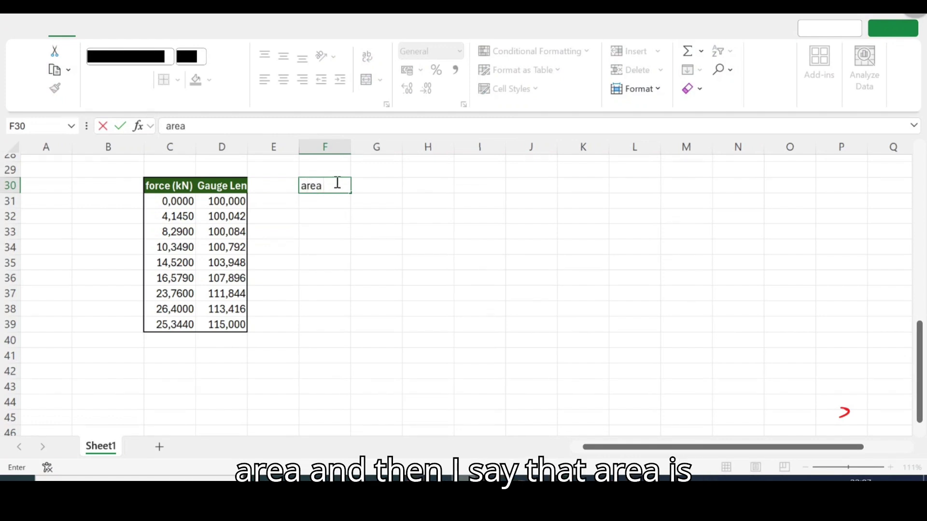
pyautogui.press('Tab')
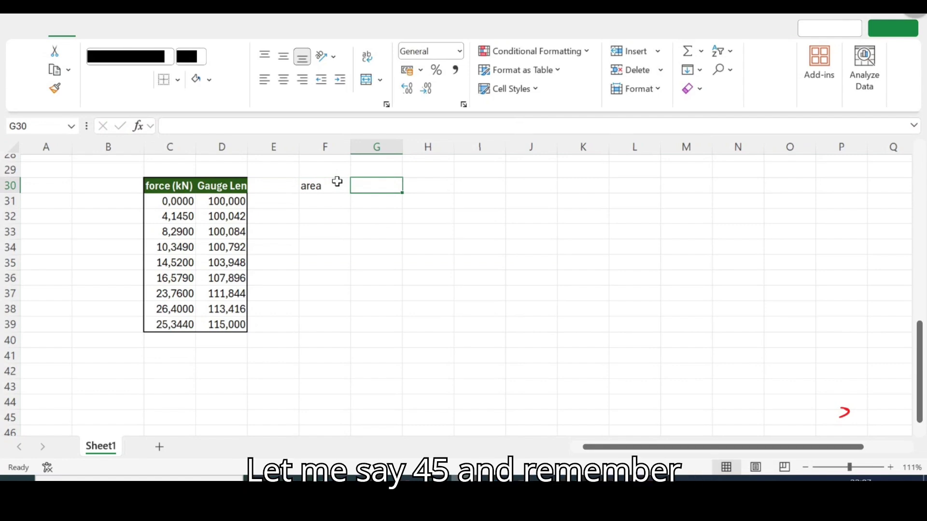
pyautogui.write('45')
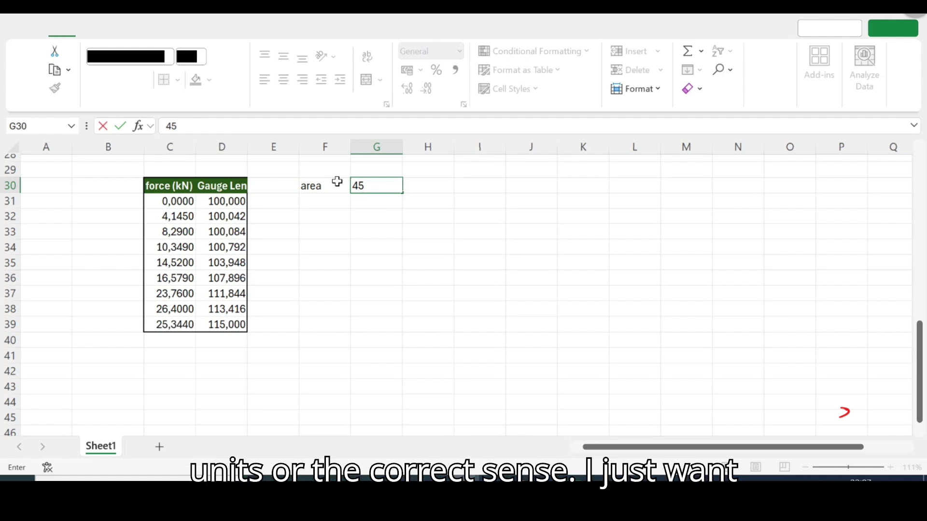
pyautogui.press('Return')
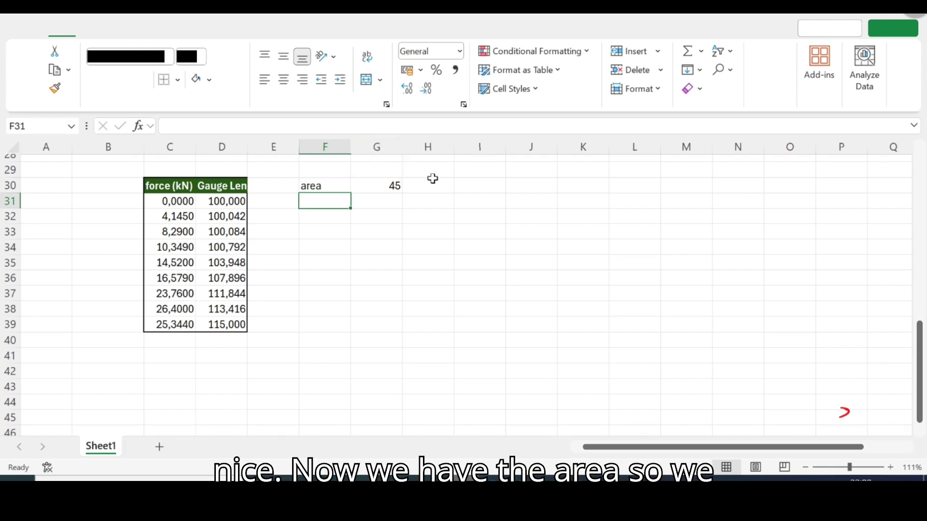
# - Type the heading 'stress' in I30
pyautogui.click(466, 186)
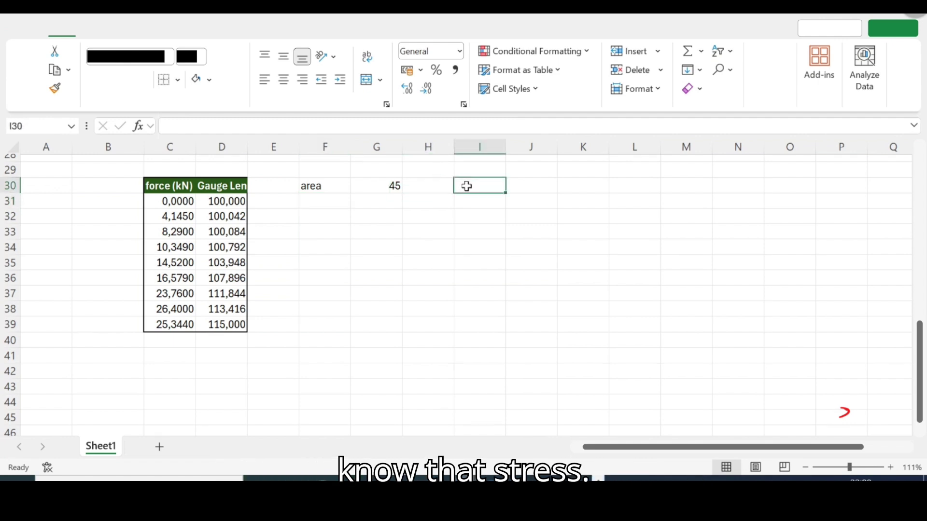
pyautogui.write('t')
pyautogui.press('BackSpace')
pyautogui.write('stre')
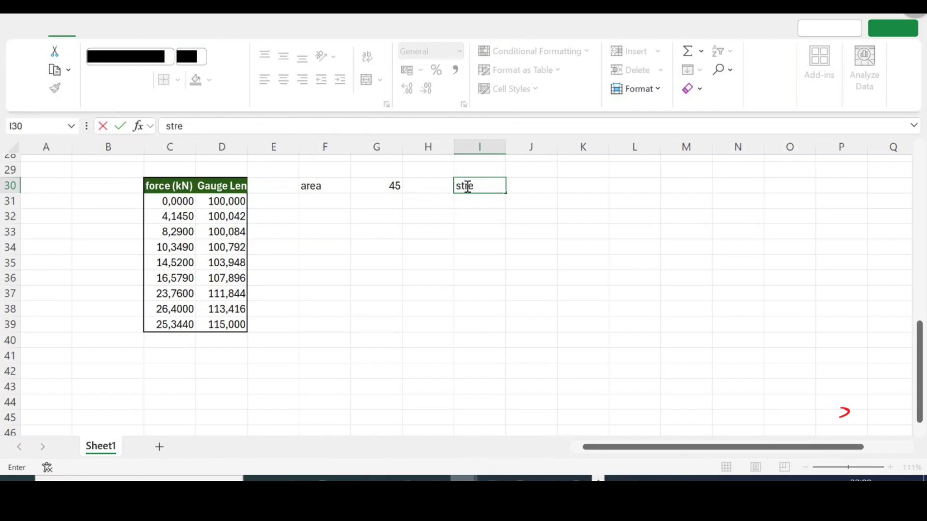
pyautogui.write('ss')
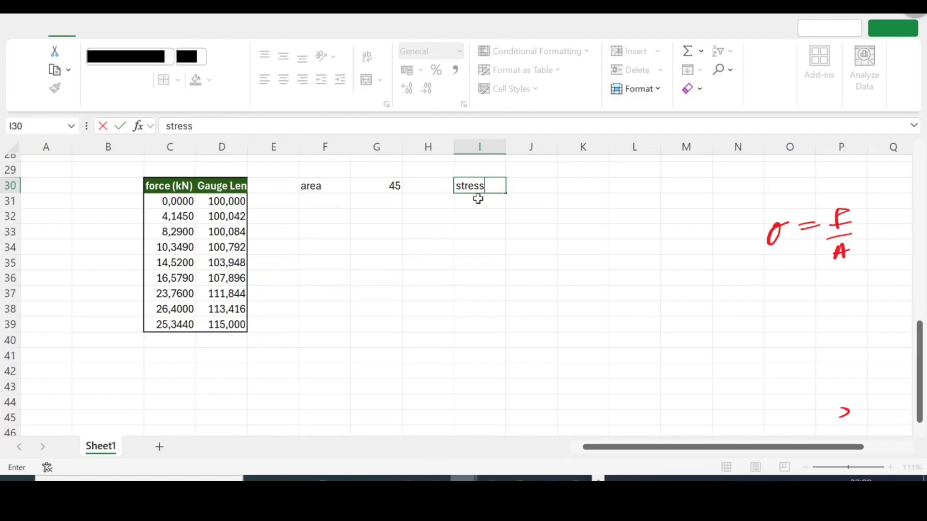
pyautogui.press('Return')
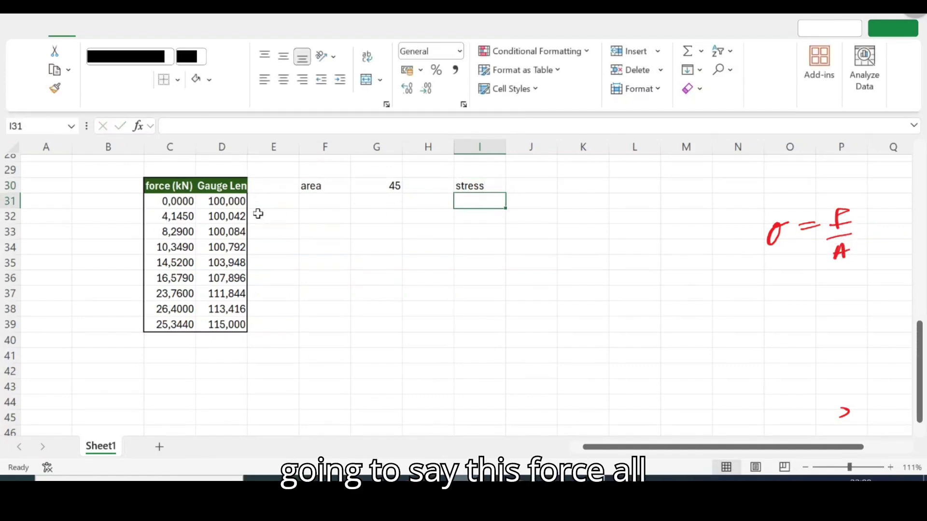
# - In I31, build a formula dividing force C31 by the area in G30
pyautogui.click(172, 201)
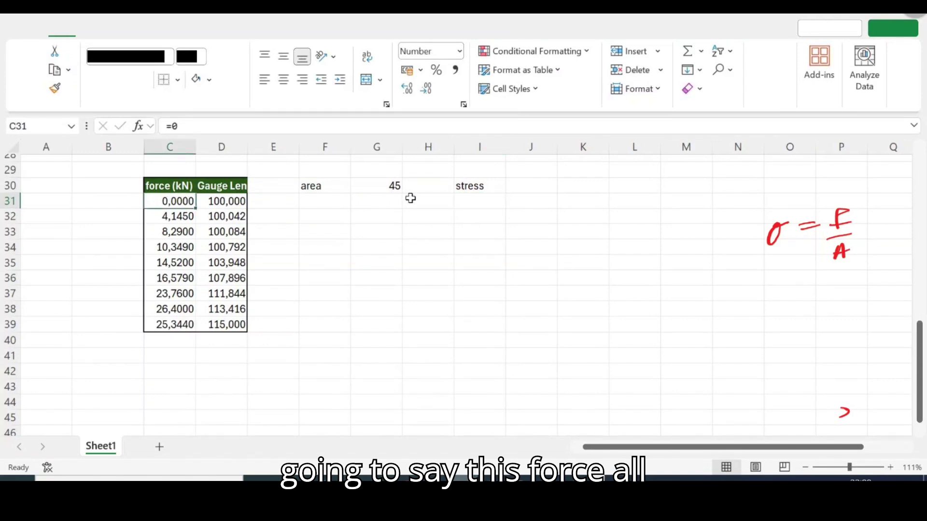
pyautogui.click(393, 185)
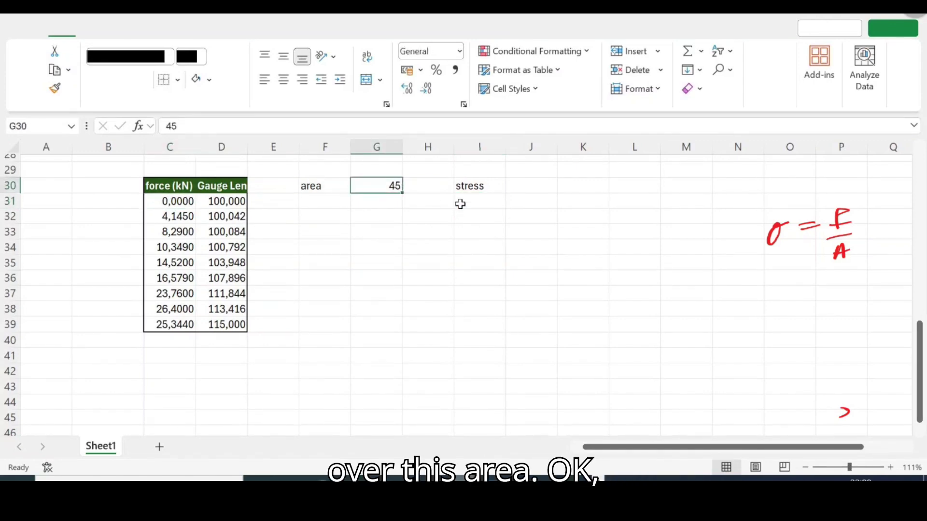
pyautogui.click(480, 199)
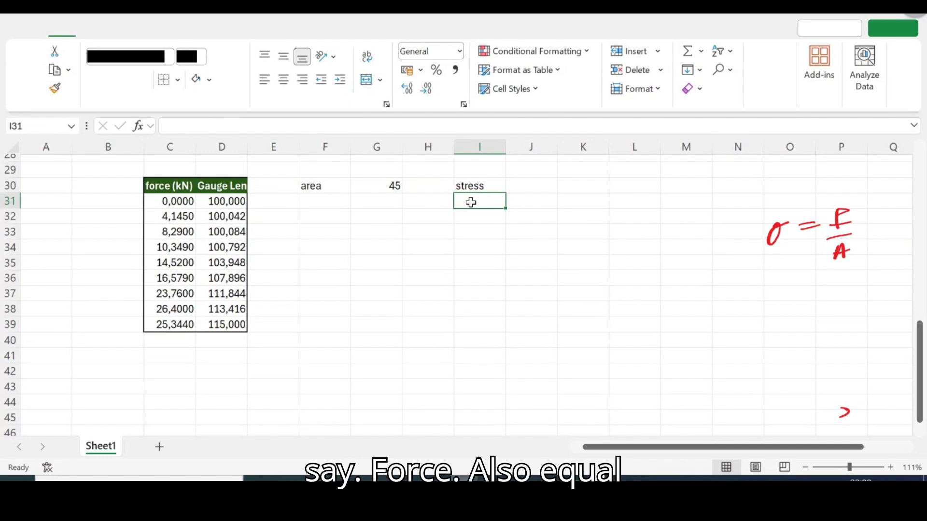
pyautogui.write('f')
pyautogui.press('BackSpace')
pyautogui.write('=')
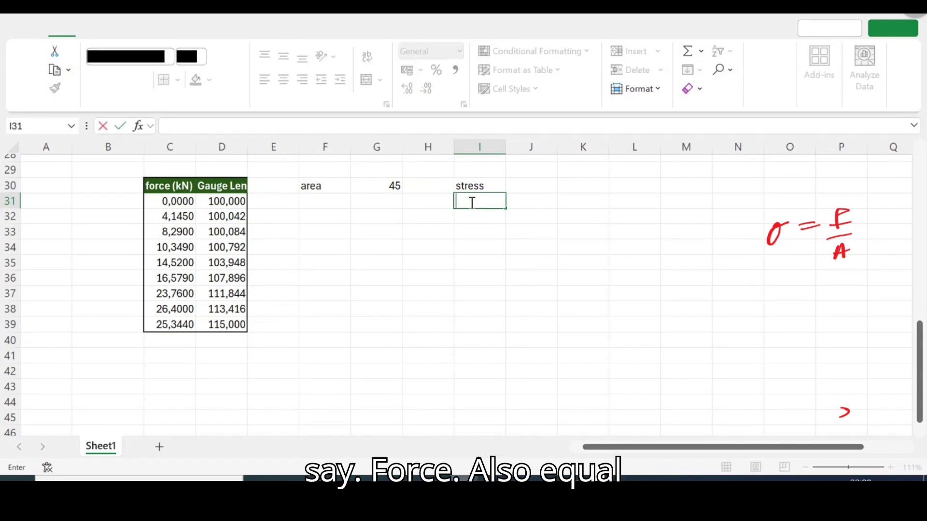
pyautogui.click(179, 199)
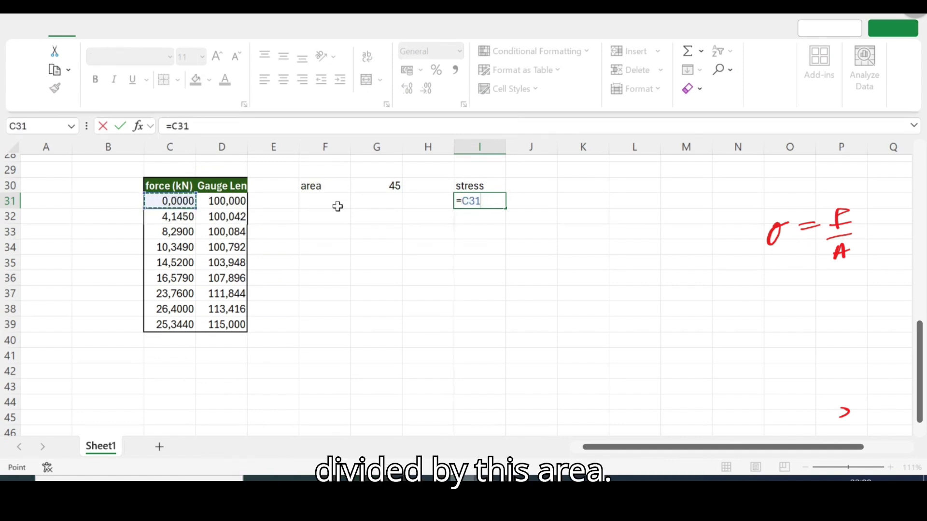
pyautogui.write('/')
pyautogui.click(398, 187)
pyautogui.press('Left')
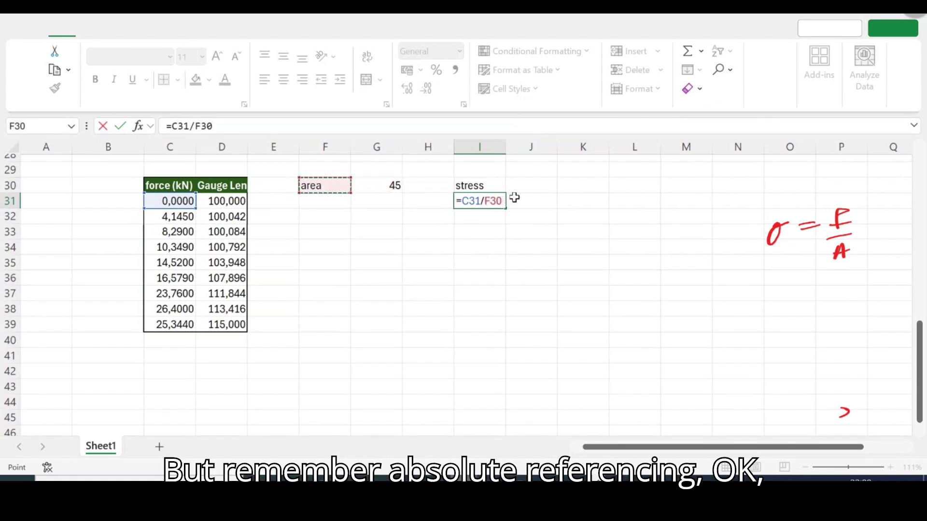
pyautogui.press('Right')
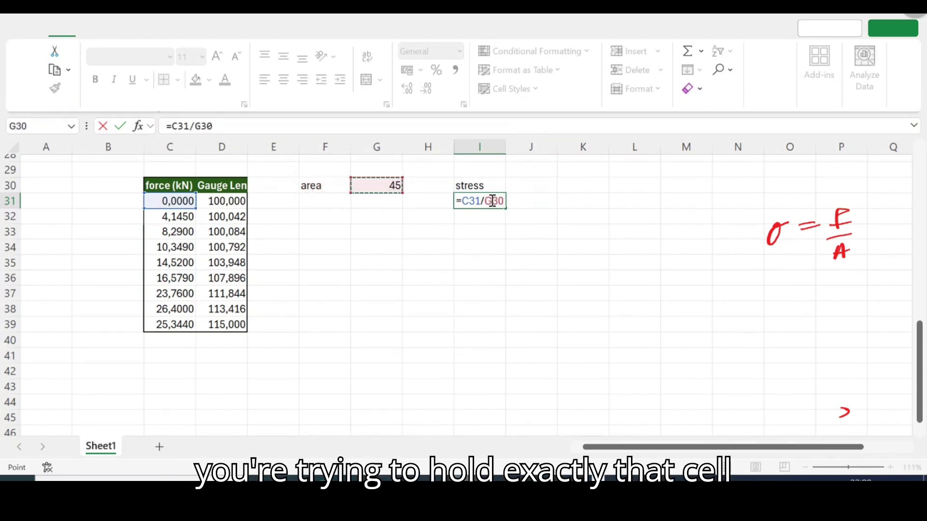
# - Make the area reference absolute so I31 holds =C31/$G$30
pyautogui.click(502, 201)
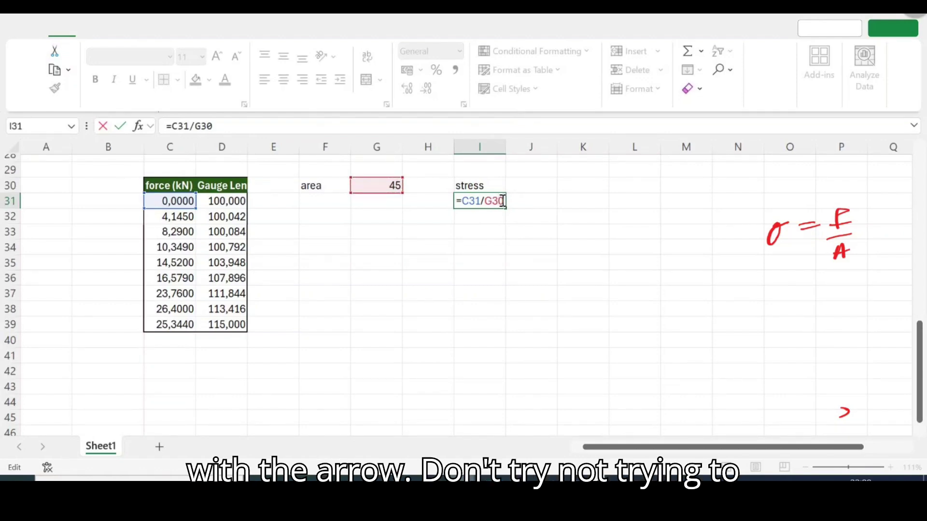
pyautogui.write('$')
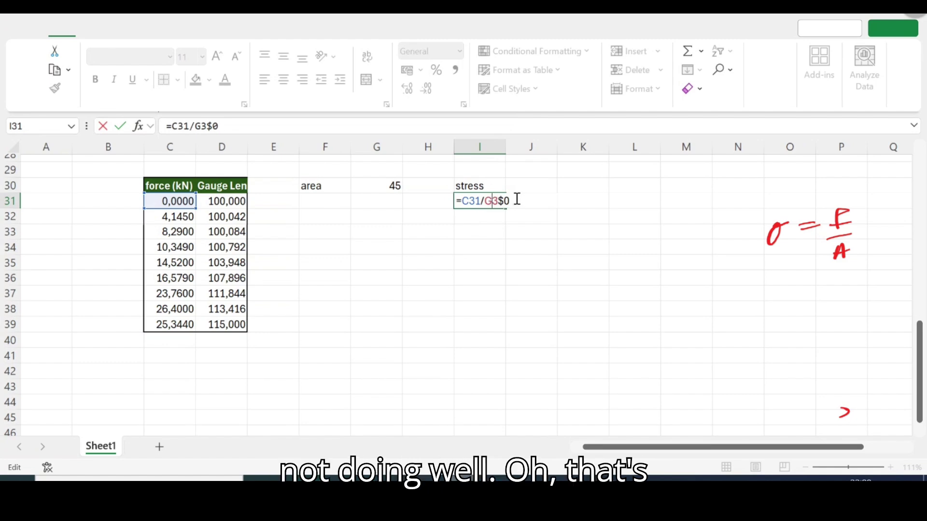
pyautogui.write('$')
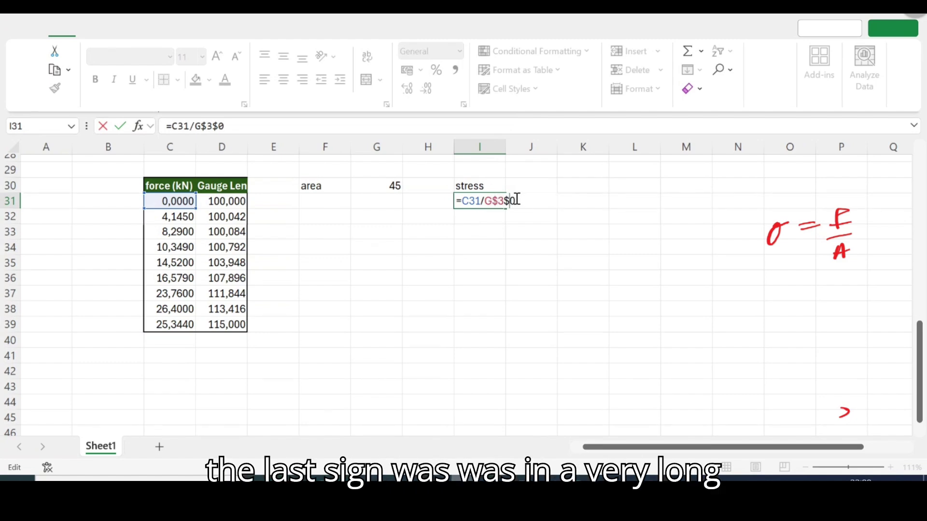
pyautogui.write('\\')
pyautogui.press('BackSpace')
pyautogui.press('BackSpace')
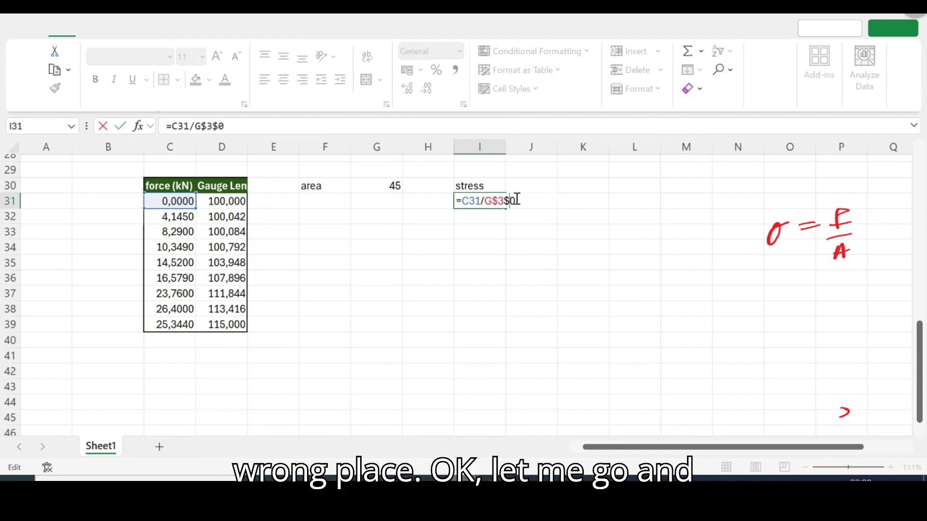
pyautogui.press('Left')
pyautogui.press('Left')
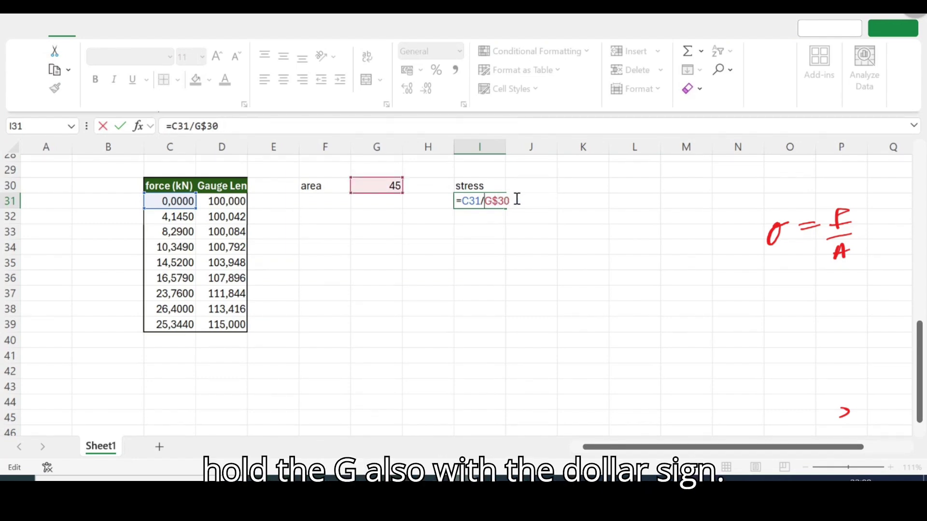
pyautogui.write('$')
pyautogui.press('Return')
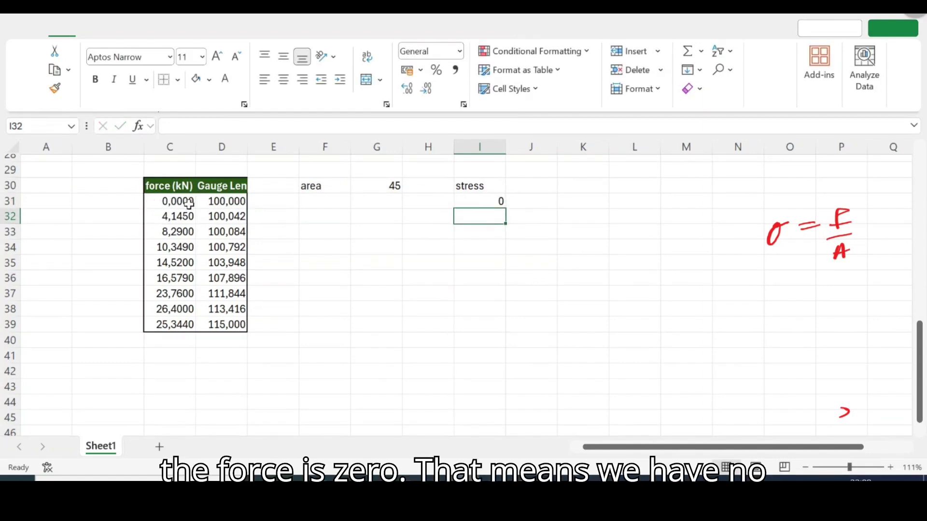
# - Copy the =C31/$G$30 formula down to I39, undoing the extra value below
pyautogui.click(483, 200)
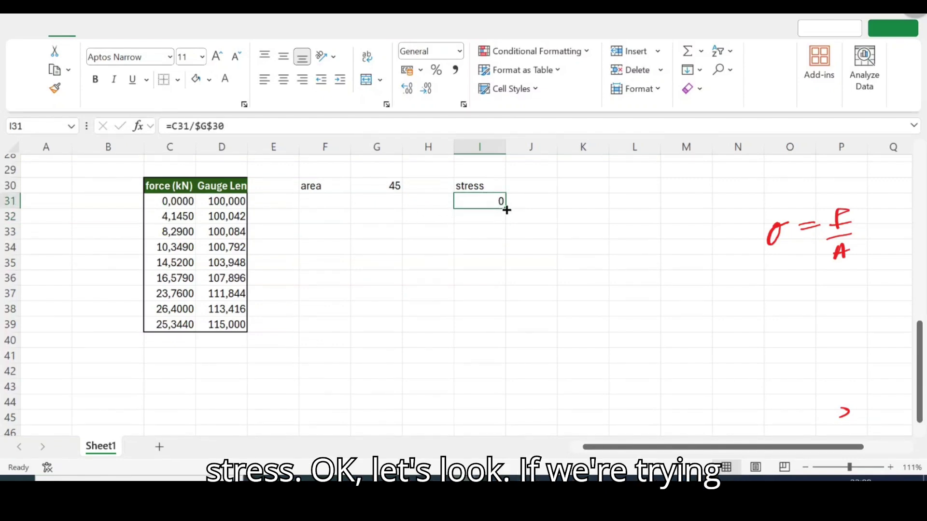
pyautogui.moveTo(504, 209); pyautogui.dragTo(505, 331)
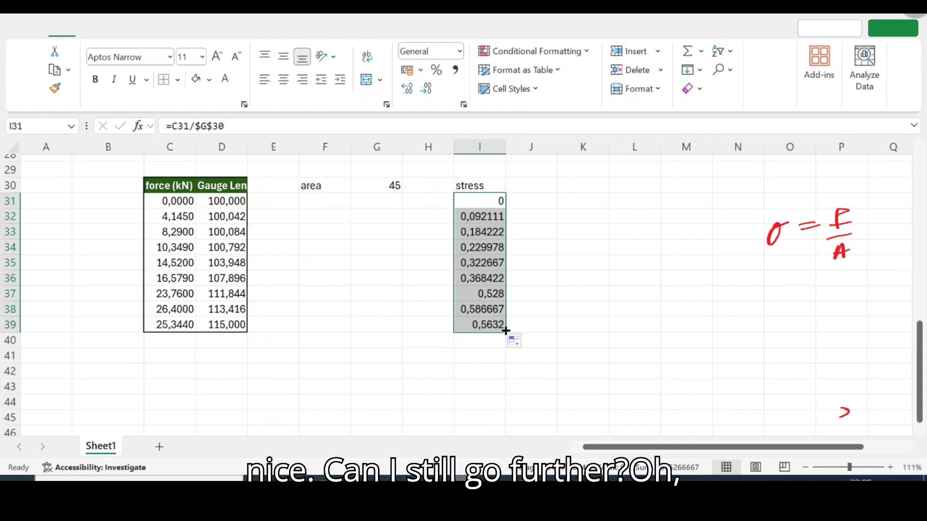
pyautogui.moveTo(505, 336); pyautogui.dragTo(505, 342)
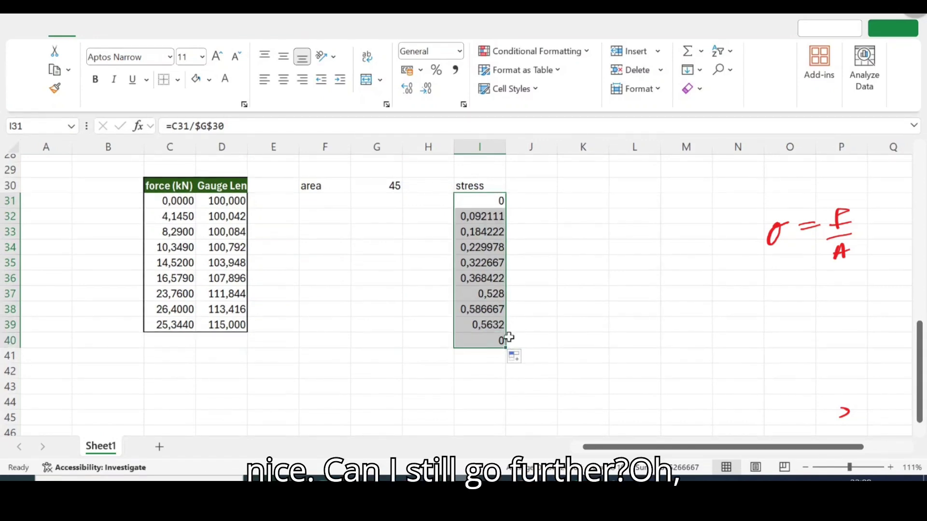
pyautogui.hotkey('ctrl', 'z')
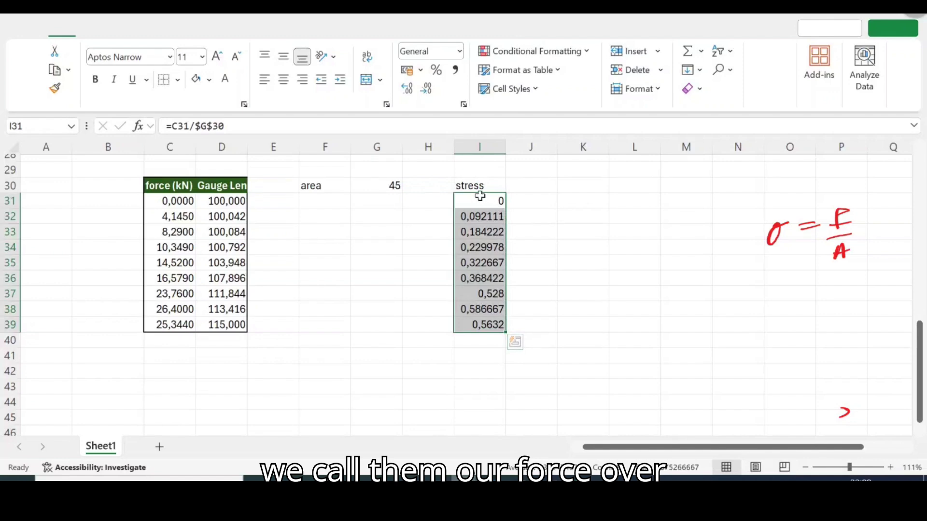
# - Type 'strain' in J30 and sketch the strain formula as ink beside the table
pyautogui.click(529, 187)
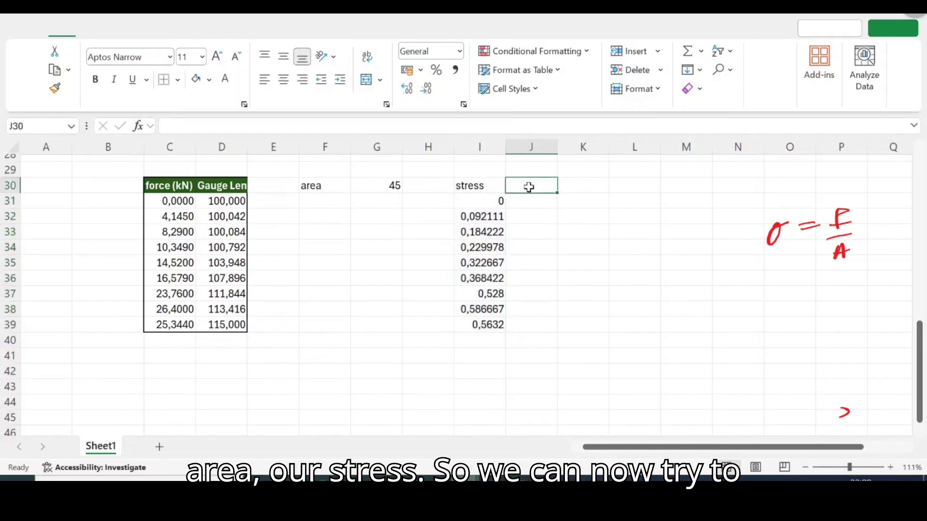
pyautogui.write('str')
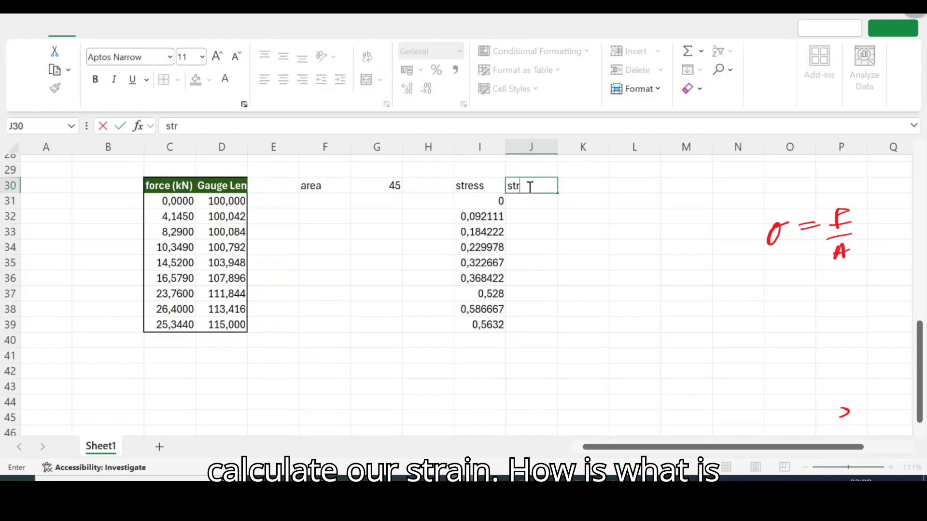
pyautogui.write('ain')
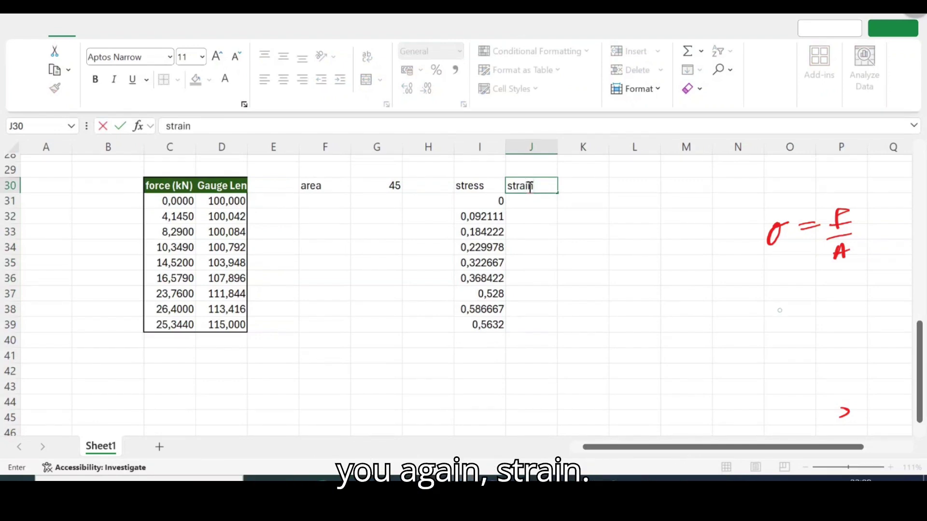
pyautogui.moveTo(775, 304)
pyautogui.mouseDown()
pyautogui.moveTo(762, 321)
pyautogui.moveTo(778, 333)
pyautogui.moveTo(787, 318)
pyautogui.moveTo(804, 329)
pyautogui.moveTo(834, 312)
pyautogui.mouseUp()
pyautogui.moveTo(819, 322)
pyautogui.mouseDown()
pyautogui.moveTo(881, 300)
pyautogui.moveTo(869, 329)
pyautogui.moveTo(879, 331)
pyautogui.mouseUp()
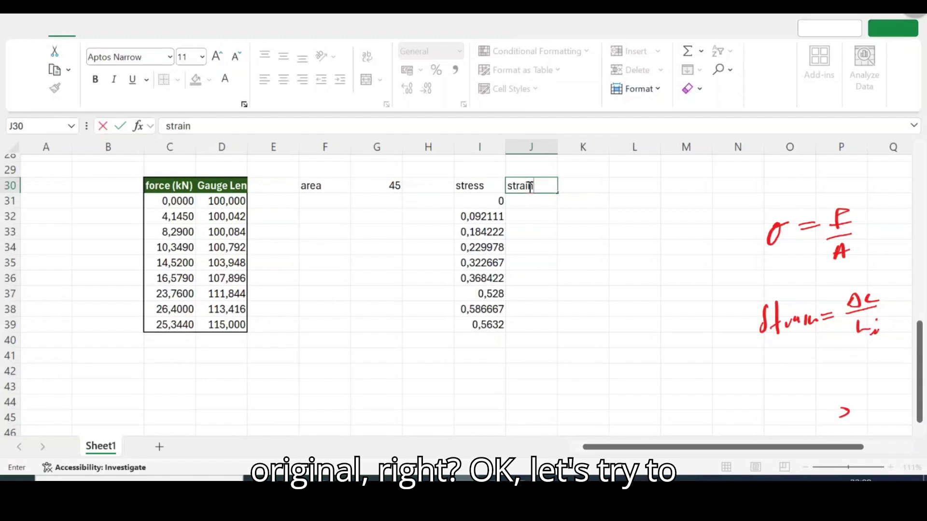
pyautogui.click(532, 201)
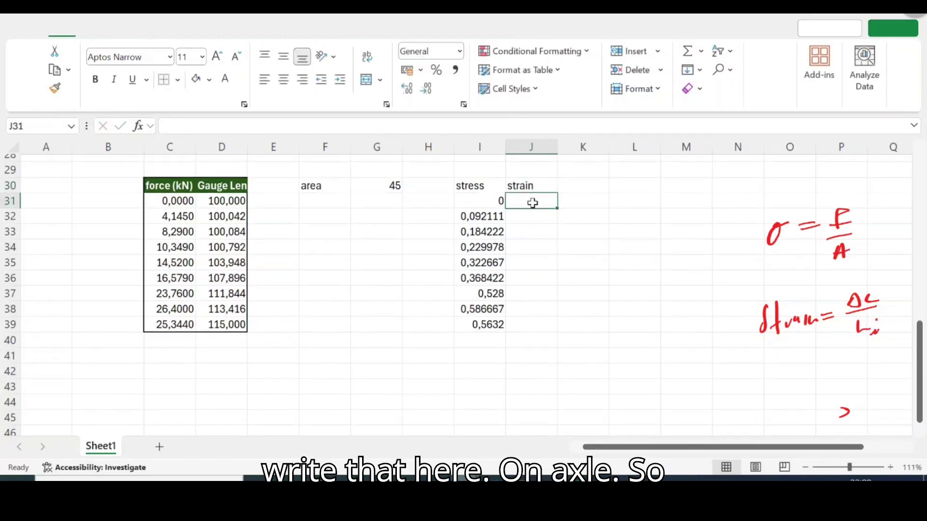
pyautogui.keyDown('ctrl'); pyautogui.scroll(1, 532, 202); pyautogui.keyUp('ctrl')
pyautogui.keyDown('ctrl'); pyautogui.scroll(2, 532, 204); pyautogui.keyUp('ctrl')
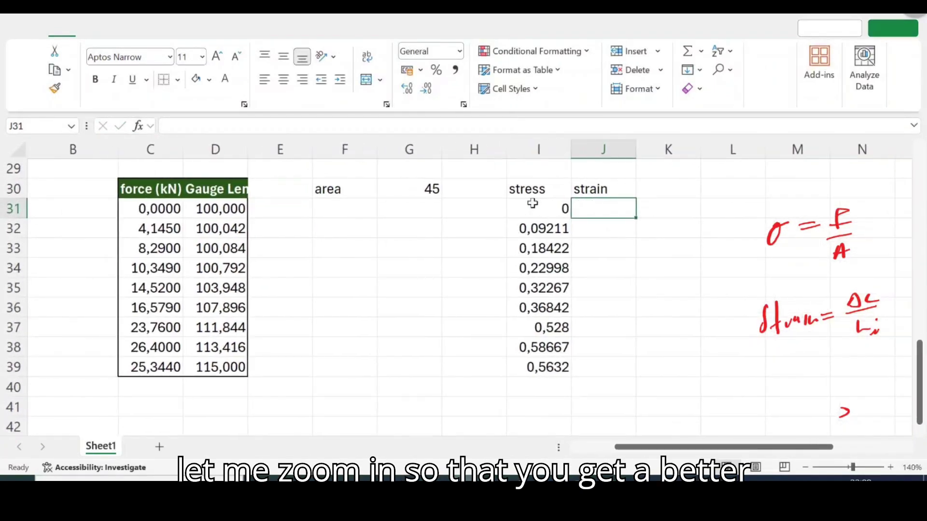
pyautogui.keyDown('ctrl'); pyautogui.scroll(1, 532, 203); pyautogui.keyUp('ctrl')
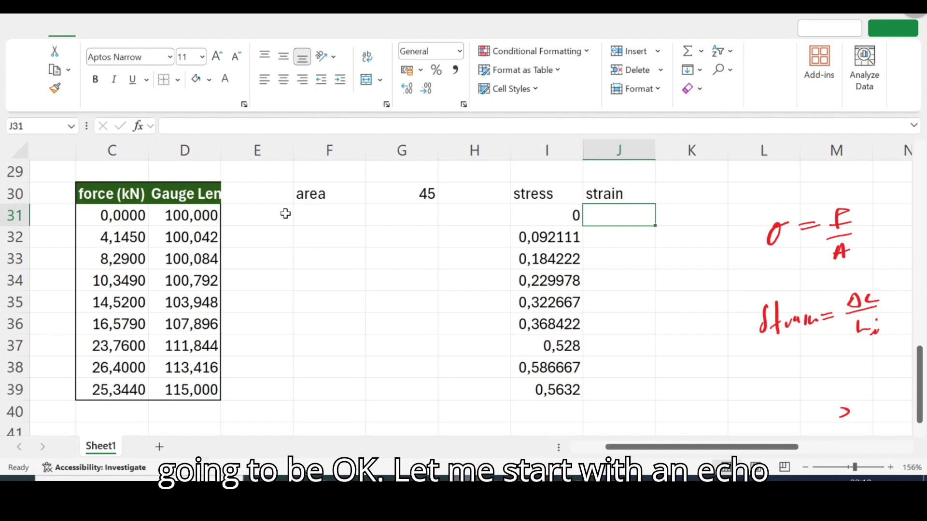
# - Start the J31 strain formula from D31, declining Excel's suggested correction
pyautogui.write('=')
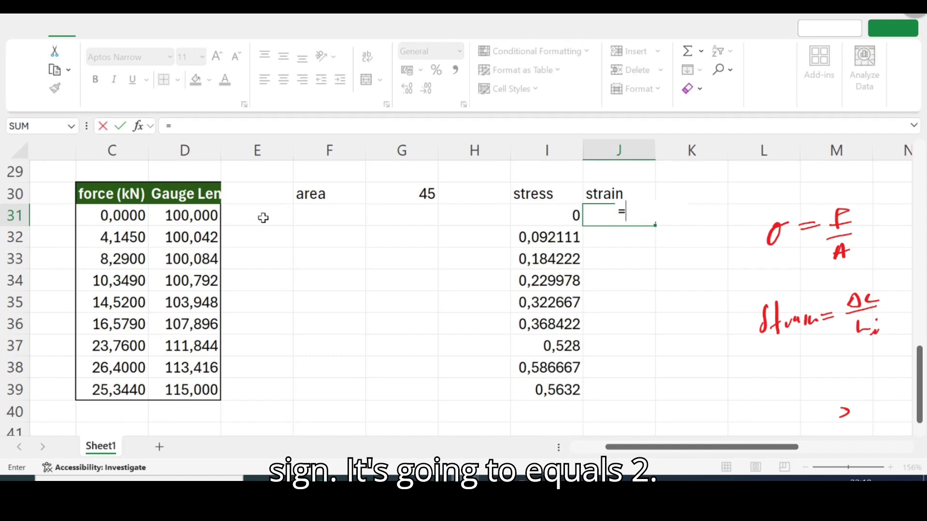
pyautogui.click(196, 212)
pyautogui.write('/')
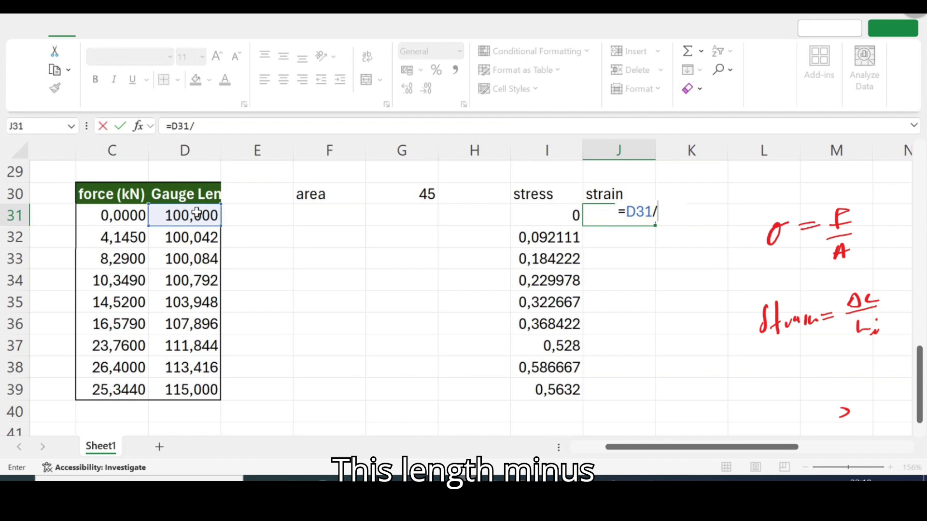
pyautogui.press('BackSpace')
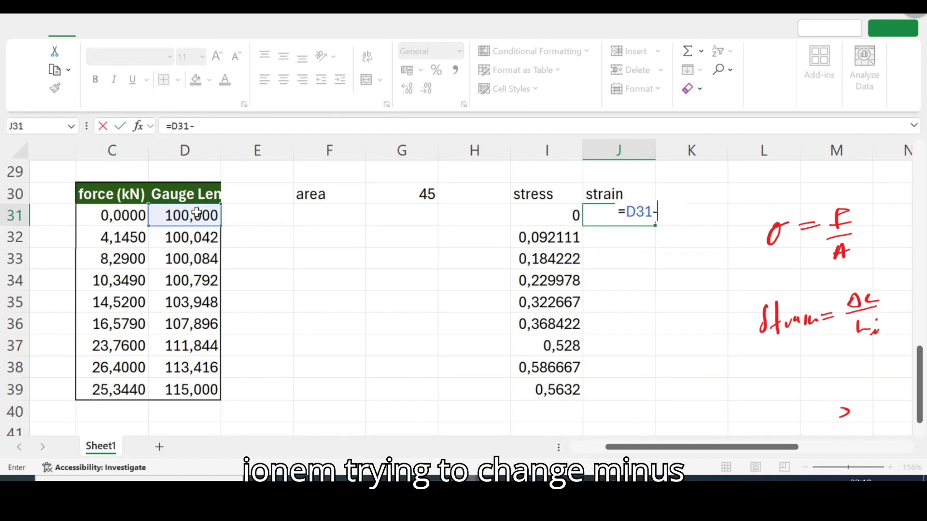
pyautogui.click(200, 213)
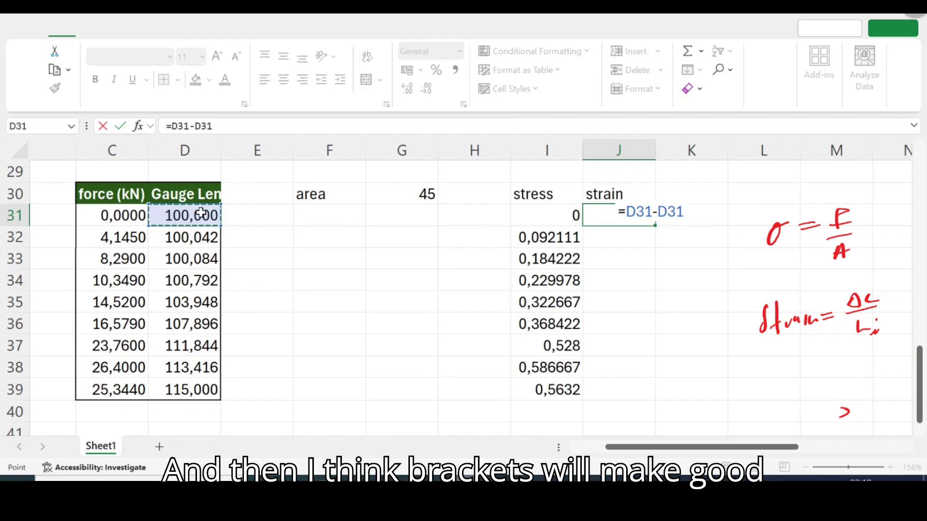
pyautogui.write(')')
pyautogui.press('Return')
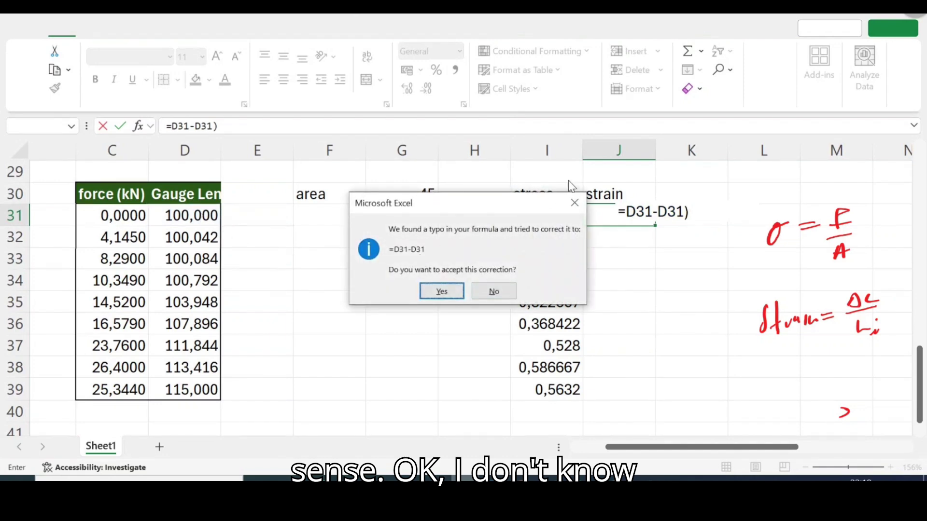
pyautogui.press('n')
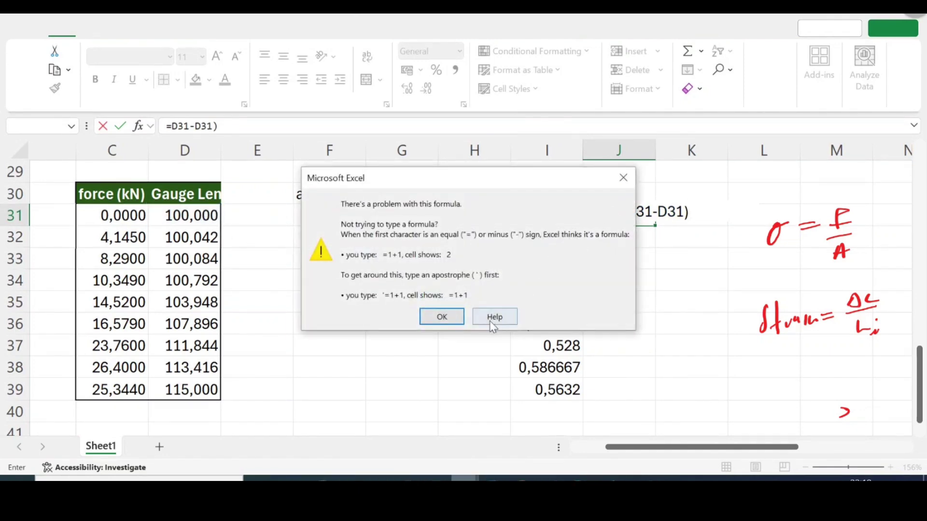
pyautogui.click(442, 317)
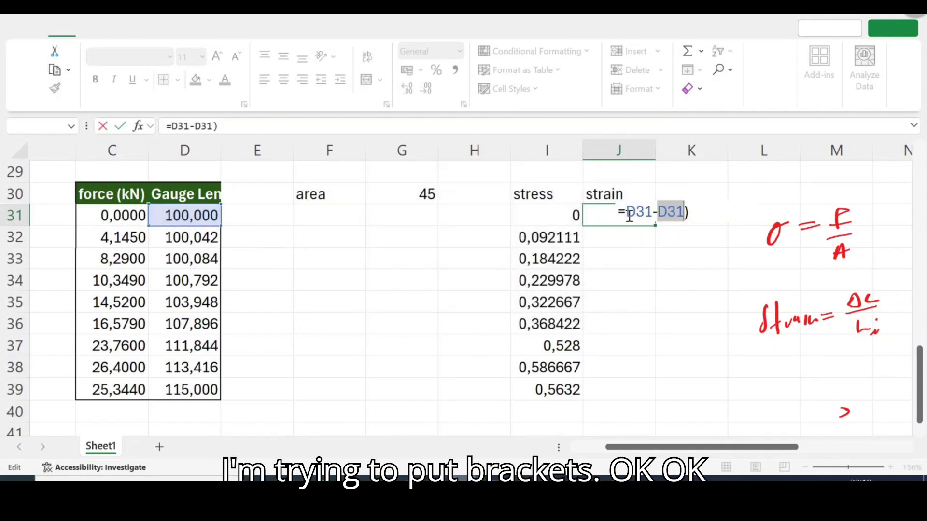
# - Rework it toward =(D31-$D$31)/$D$31 with brackets, divisor and anchored references
pyautogui.click(628, 211)
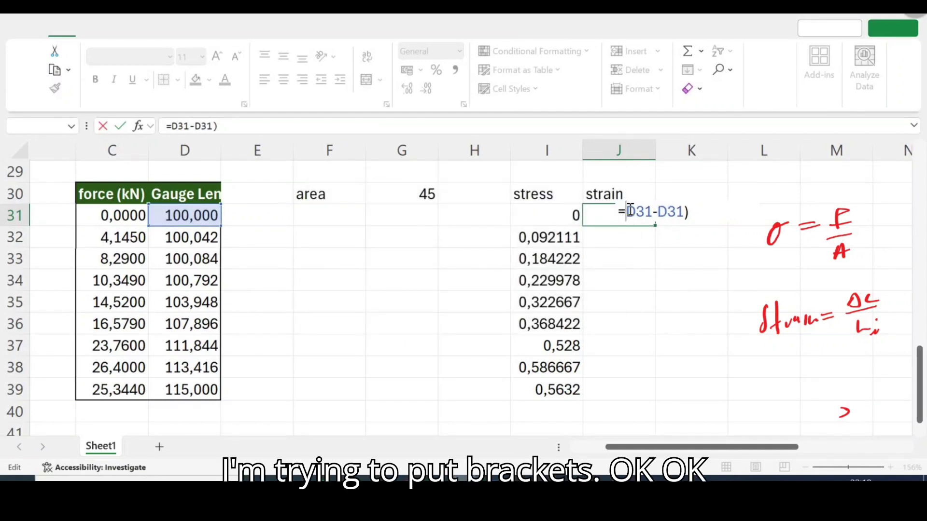
pyautogui.write('(')
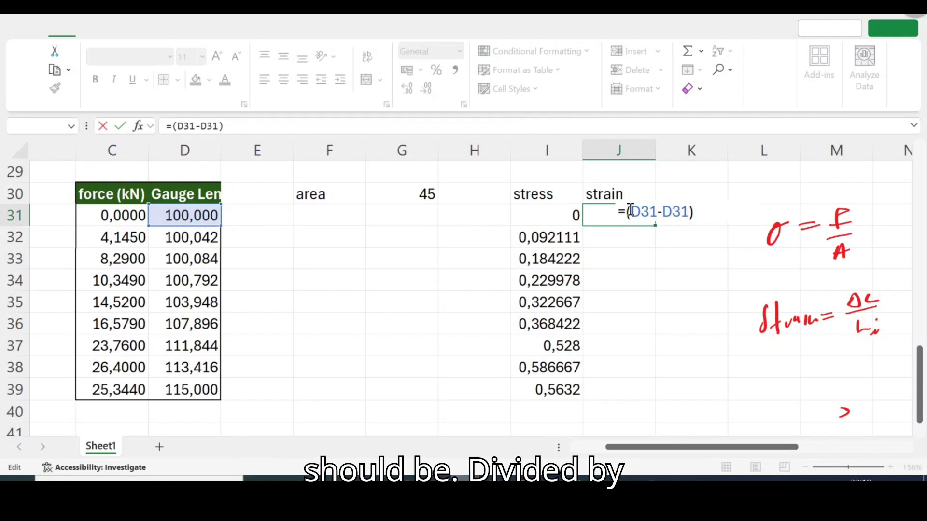
pyautogui.write('?')
pyautogui.press('BackSpace')
pyautogui.write('/')
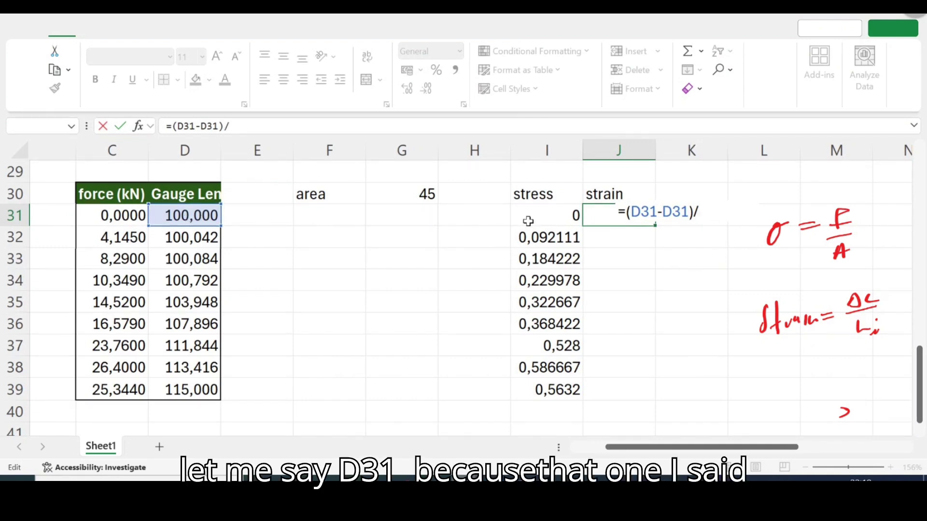
pyautogui.write('d31')
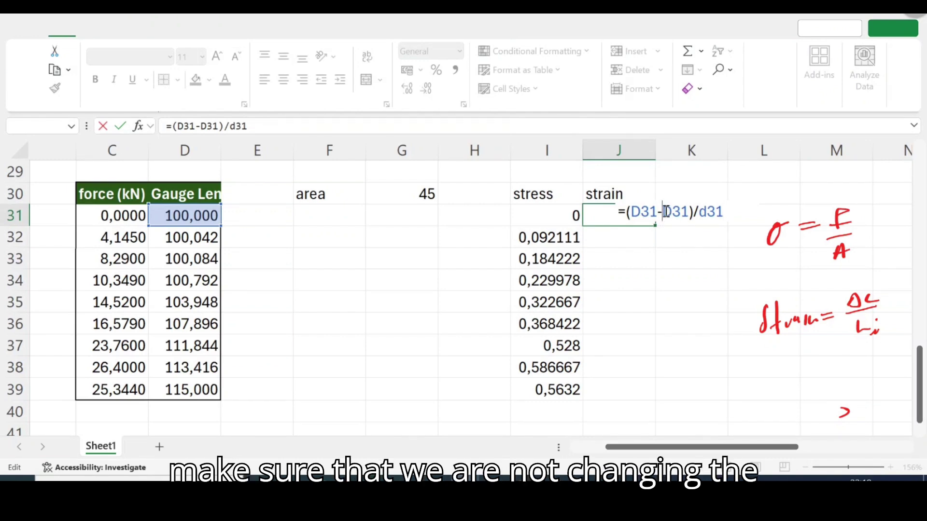
pyautogui.click(667, 212)
pyautogui.write('$')
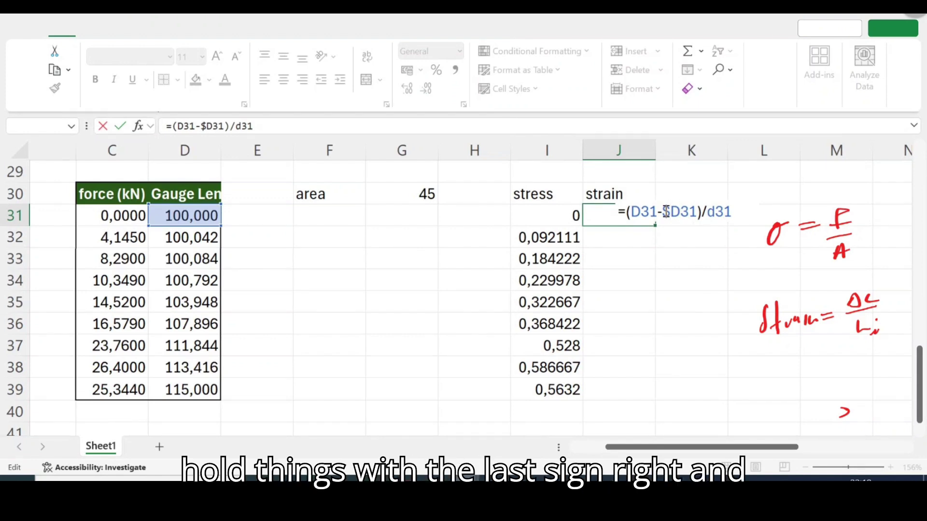
pyautogui.press('Right')
pyautogui.write('$')
pyautogui.press('Right')
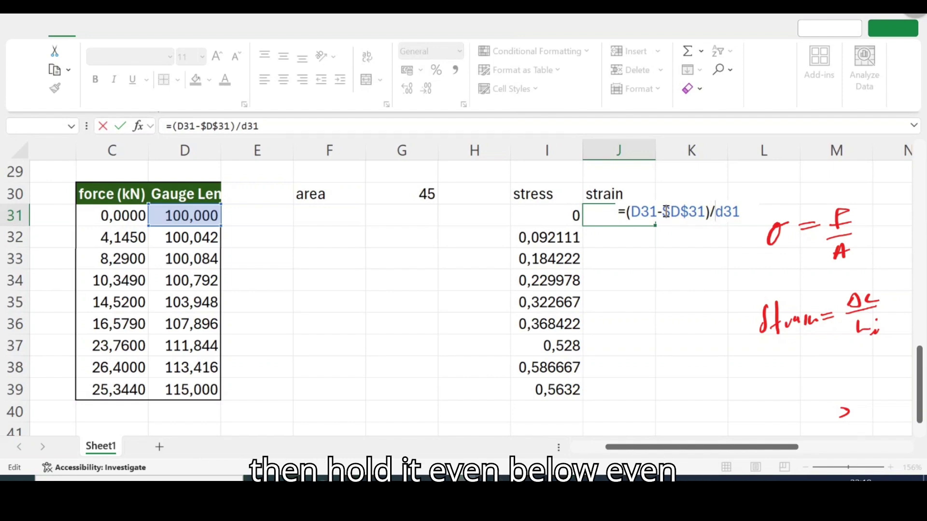
pyautogui.write('$')
pyautogui.press('Right')
pyautogui.press('Right')
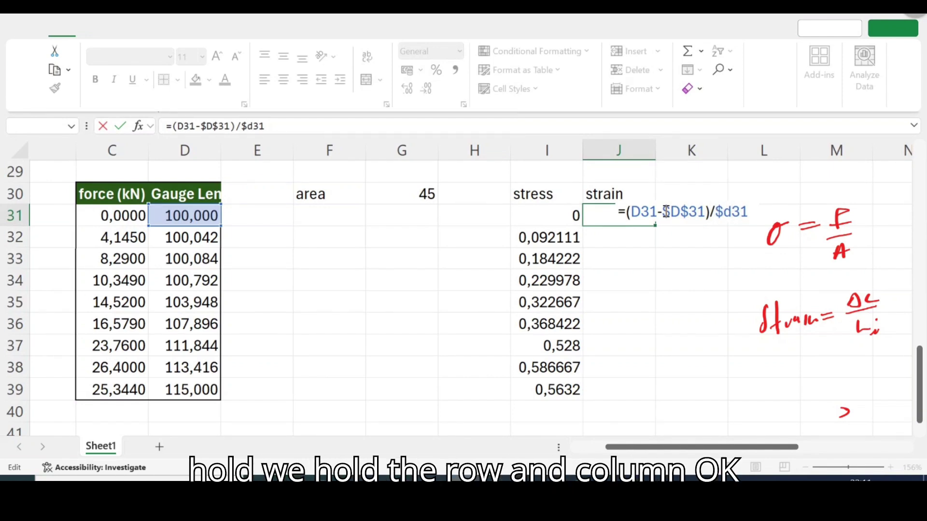
# - Commit the J31 strain formula and copy it down through J39
pyautogui.press('Return')
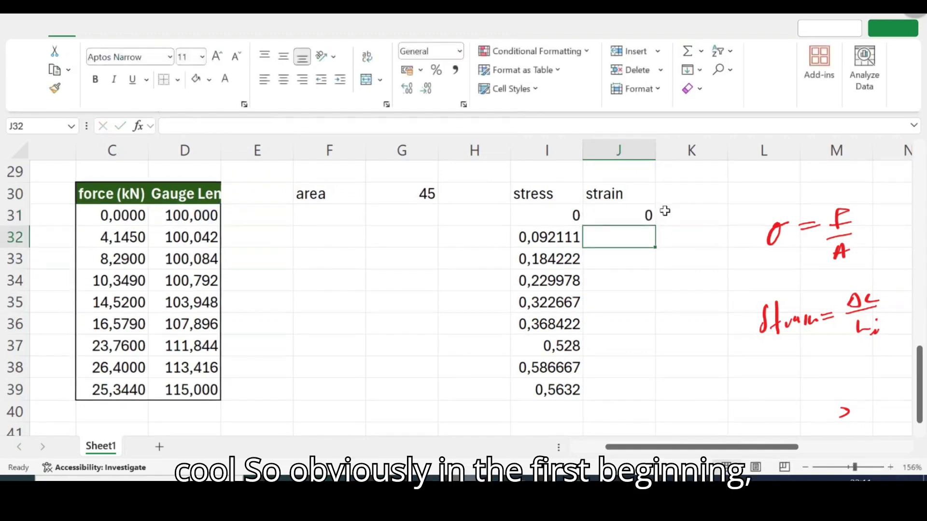
pyautogui.click(627, 213)
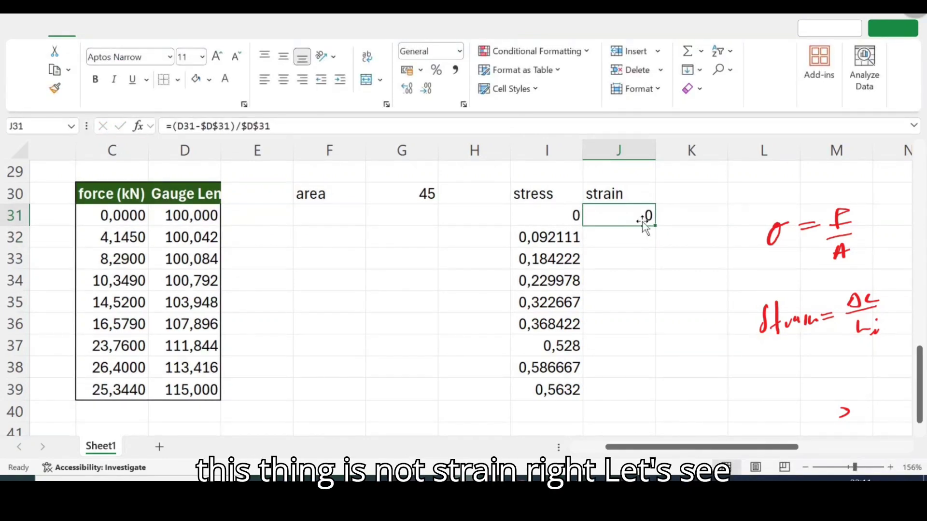
pyautogui.moveTo(654, 234); pyautogui.dragTo(653, 249)
pyautogui.click(649, 215)
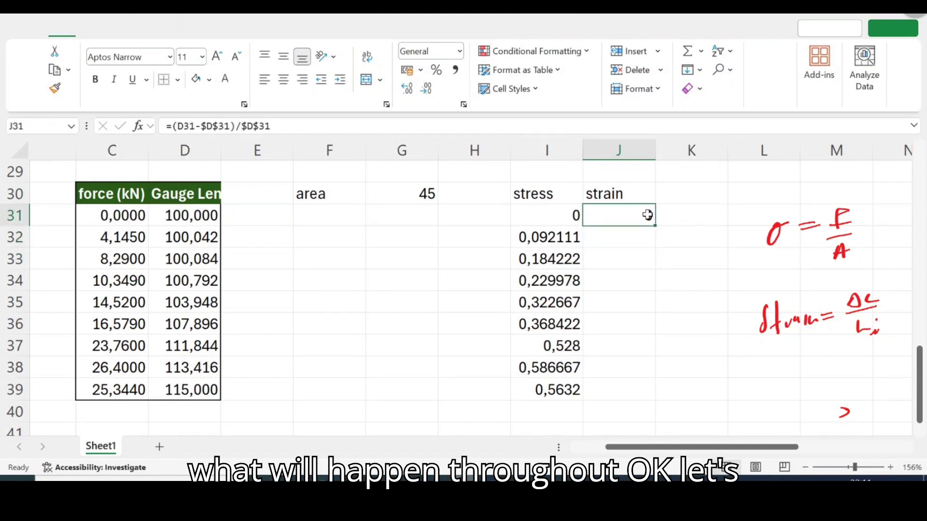
pyautogui.moveTo(653, 235); pyautogui.dragTo(655, 253)
pyautogui.click(648, 212)
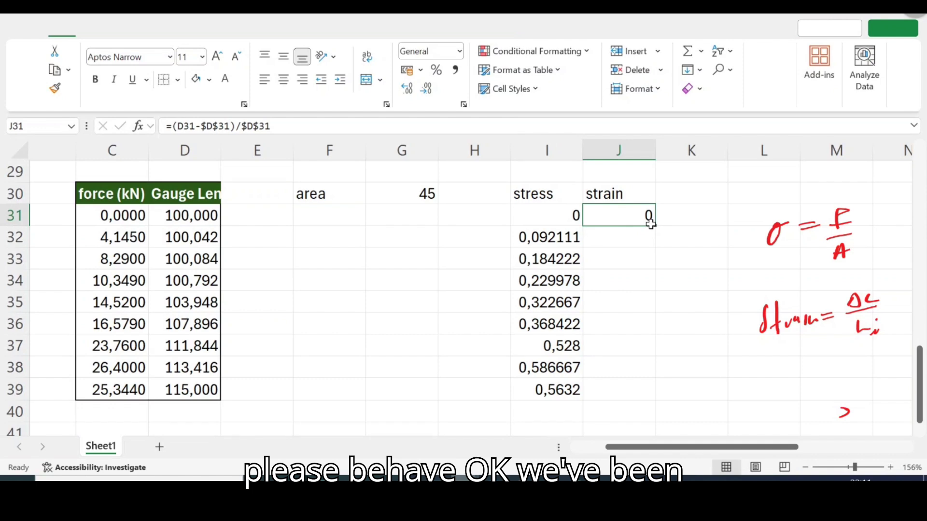
pyautogui.press('Down')
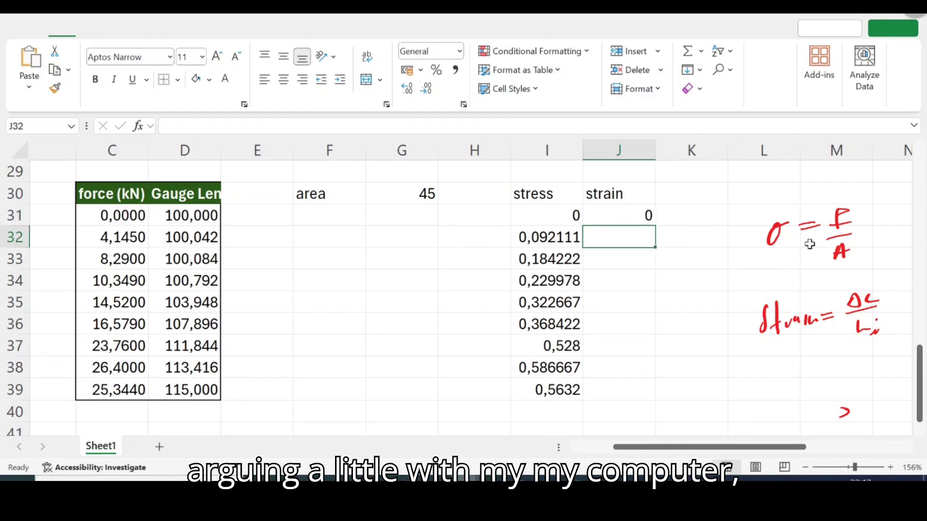
pyautogui.click(655, 247)
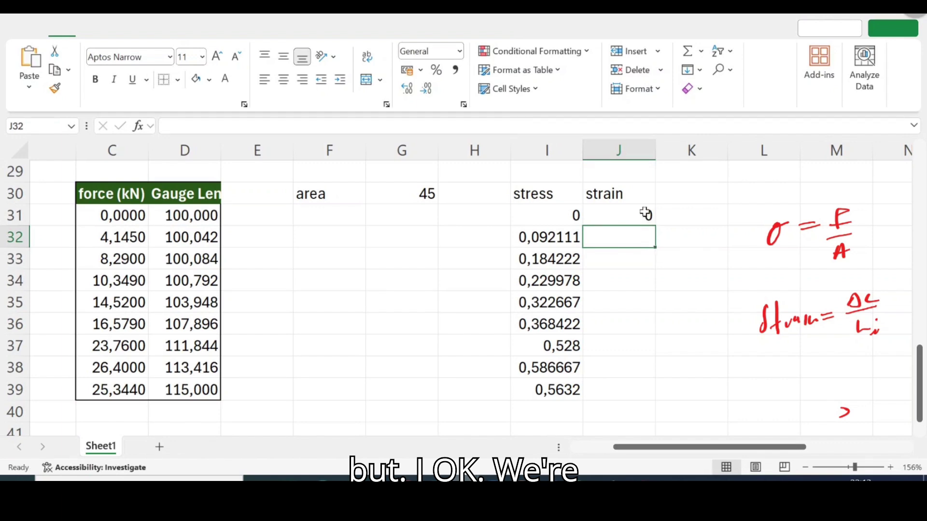
pyautogui.click(630, 213)
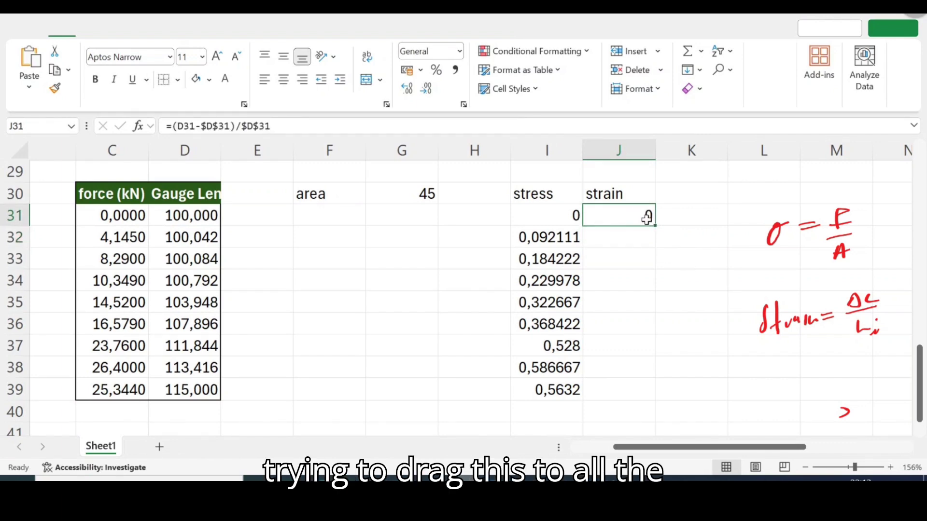
pyautogui.moveTo(655, 225); pyautogui.dragTo(658, 393)
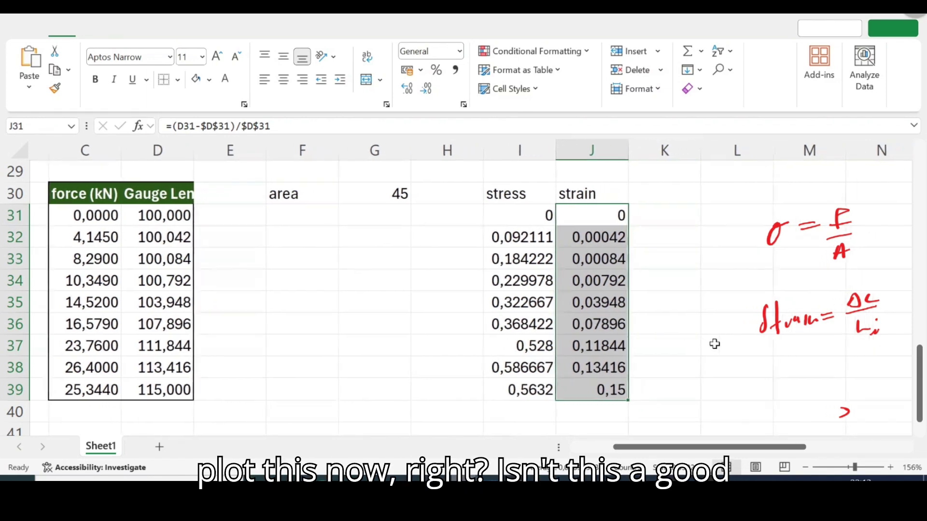
# - Erase the handwritten strain formula notes from the sheet
pyautogui.keyDown('ctrl'); pyautogui.scroll(-3, 715, 343); pyautogui.keyUp('ctrl')
pyautogui.keyDown('ctrl'); pyautogui.scroll(-2, 715, 344); pyautogui.keyUp('ctrl')
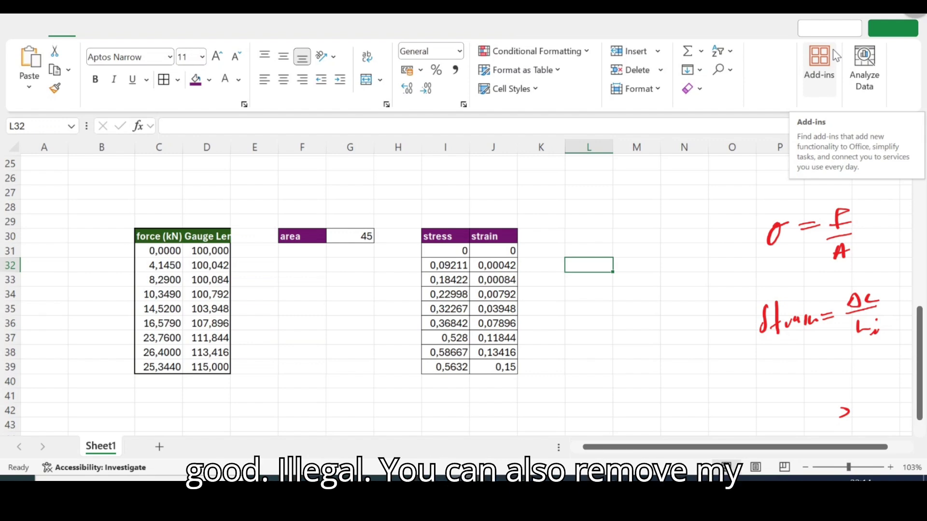
pyautogui.moveTo(859, 220)
pyautogui.mouseDown()
pyautogui.moveTo(767, 227)
pyautogui.moveTo(844, 242)
pyautogui.moveTo(806, 322)
pyautogui.moveTo(854, 381)
pyautogui.moveTo(840, 355)
pyautogui.mouseUp()
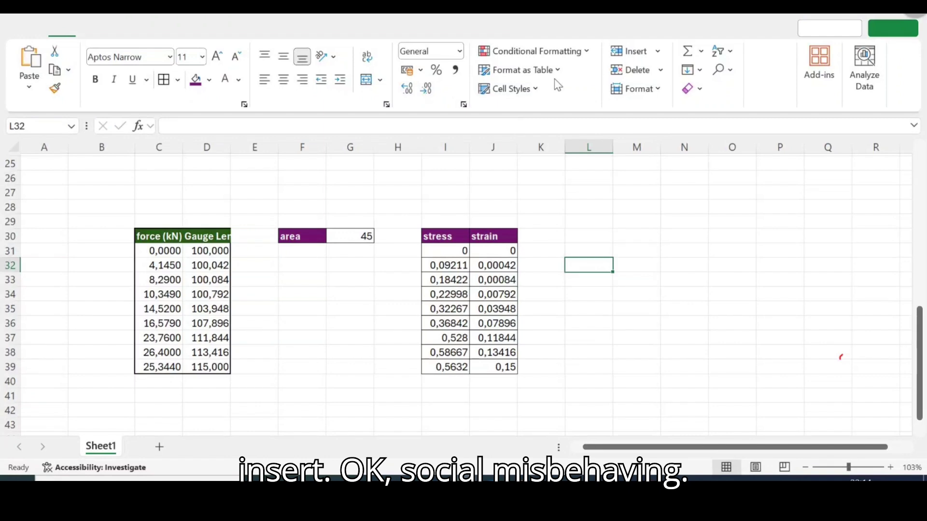
# - Insert a Scatter with Smooth Lines and Markers chart
pyautogui.hotkey('alt', 'n')
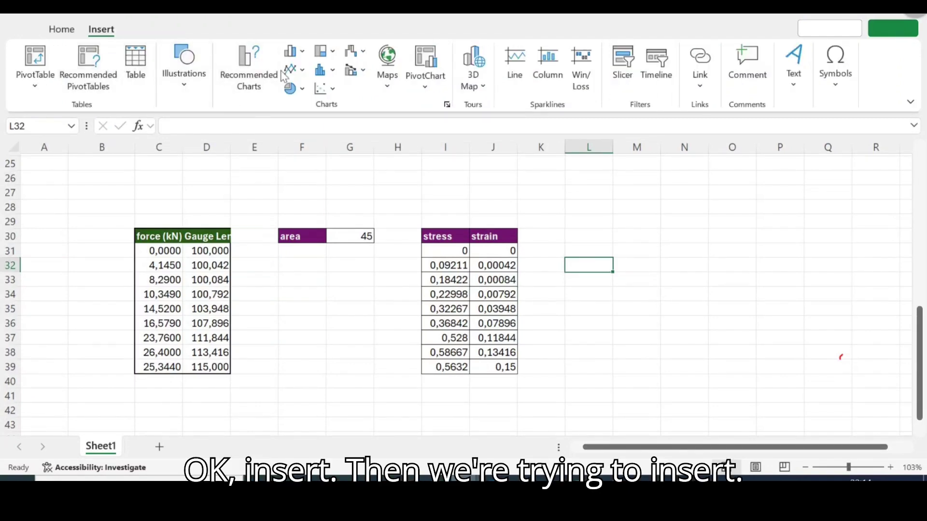
pyautogui.click(328, 89)
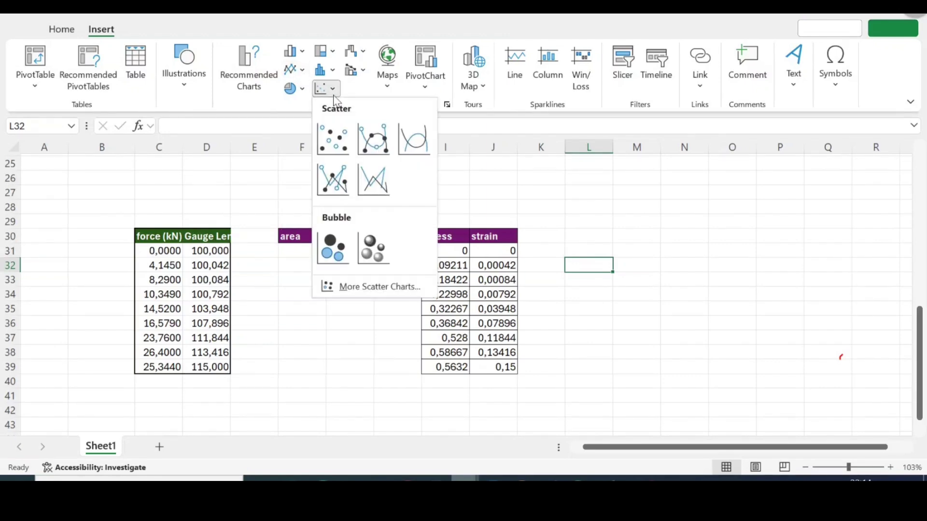
pyautogui.click(381, 145)
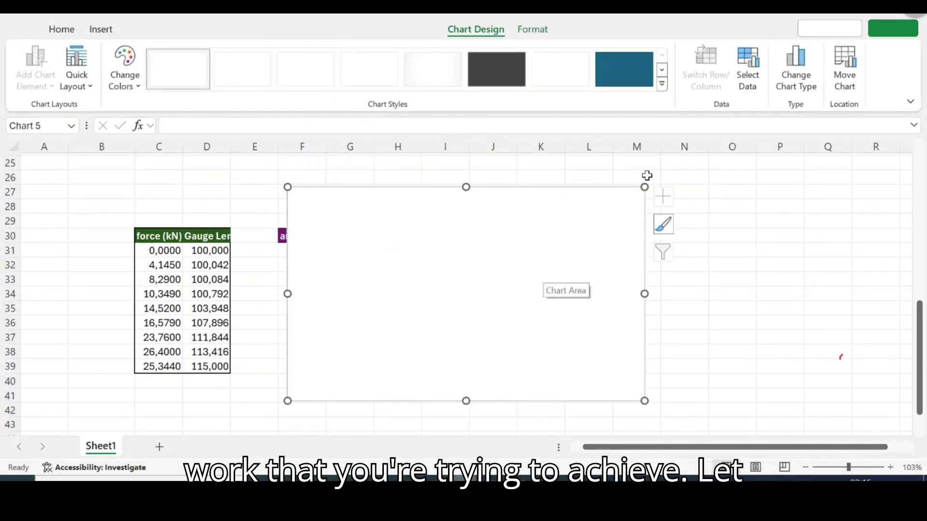
# - Resize the chart and place it over columns L–Q beside the tables
pyautogui.moveTo(645, 188); pyautogui.dragTo(476, 275)
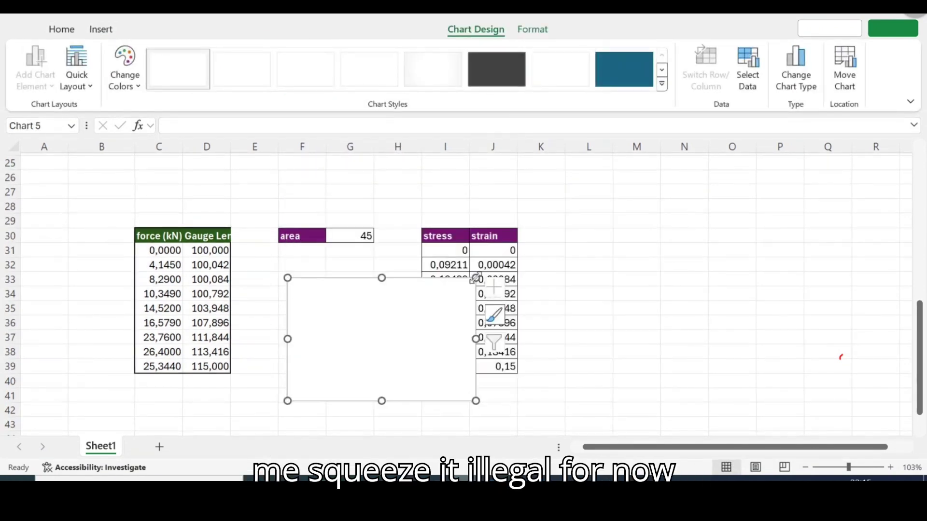
pyautogui.moveTo(387, 300); pyautogui.dragTo(770, 234)
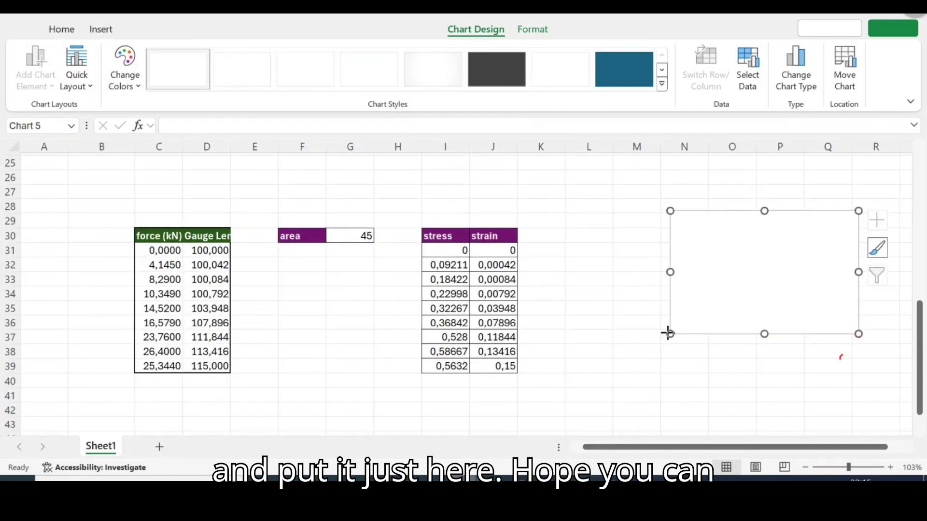
pyautogui.moveTo(669, 333); pyautogui.dragTo(583, 396)
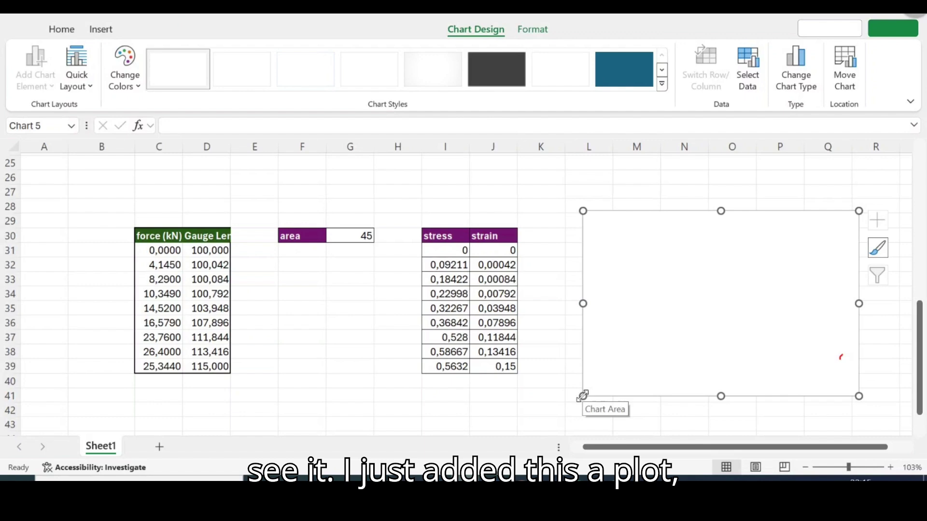
# - Add a new chart series named from the headers I30:J30
pyautogui.rightClick(703, 341)
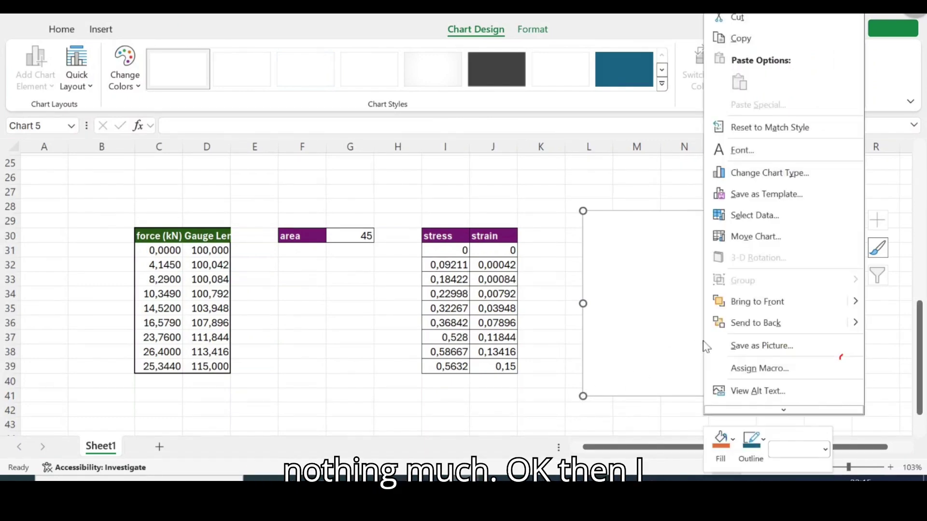
pyautogui.click(746, 215)
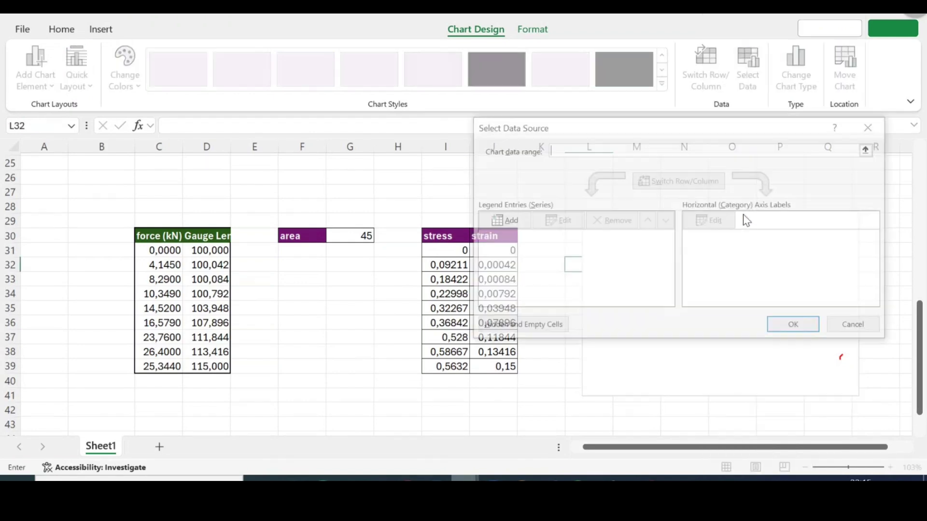
pyautogui.click(505, 221)
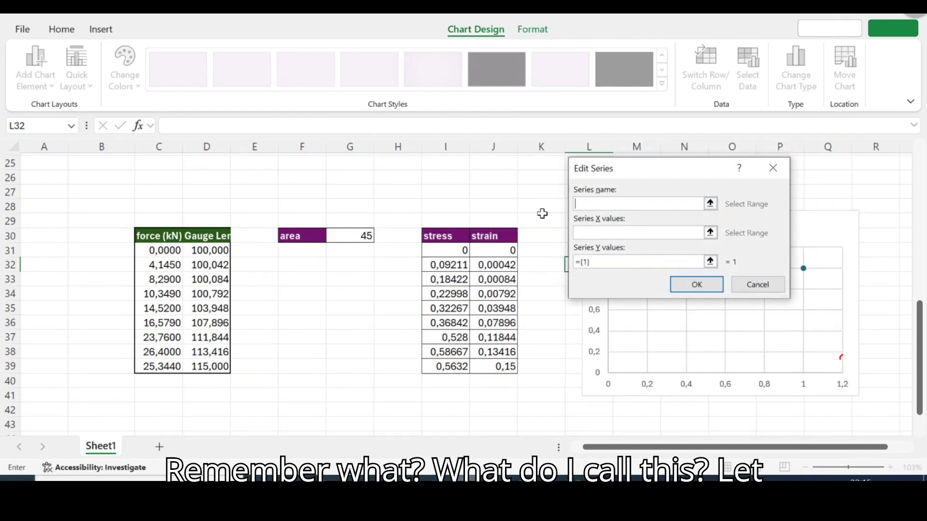
pyautogui.moveTo(436, 236); pyautogui.dragTo(490, 236)
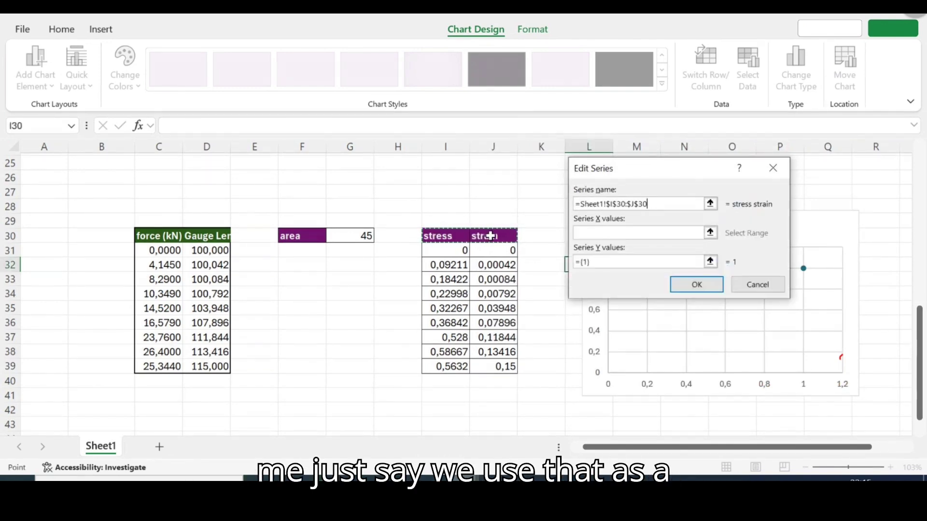
pyautogui.click(609, 237)
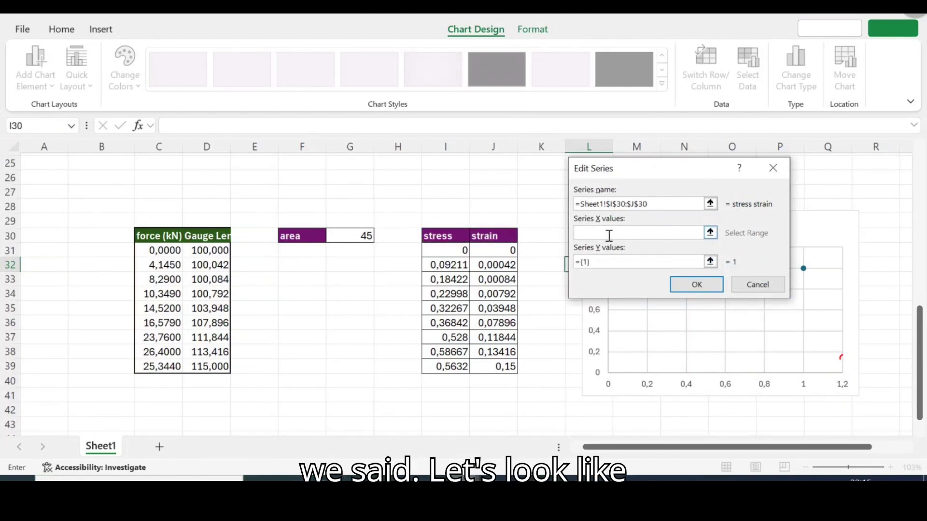
# - Set the series X values to the strain cells J31:J39
pyautogui.moveTo(307, 313)
pyautogui.mouseDown()
pyautogui.moveTo(342, 373)
pyautogui.moveTo(361, 369)
pyautogui.moveTo(347, 396)
pyautogui.moveTo(378, 393)
pyautogui.mouseUp()
pyautogui.moveTo(280, 358)
pyautogui.mouseDown()
pyautogui.moveTo(291, 319)
pyautogui.moveTo(311, 311)
pyautogui.moveTo(369, 372)
pyautogui.mouseUp()
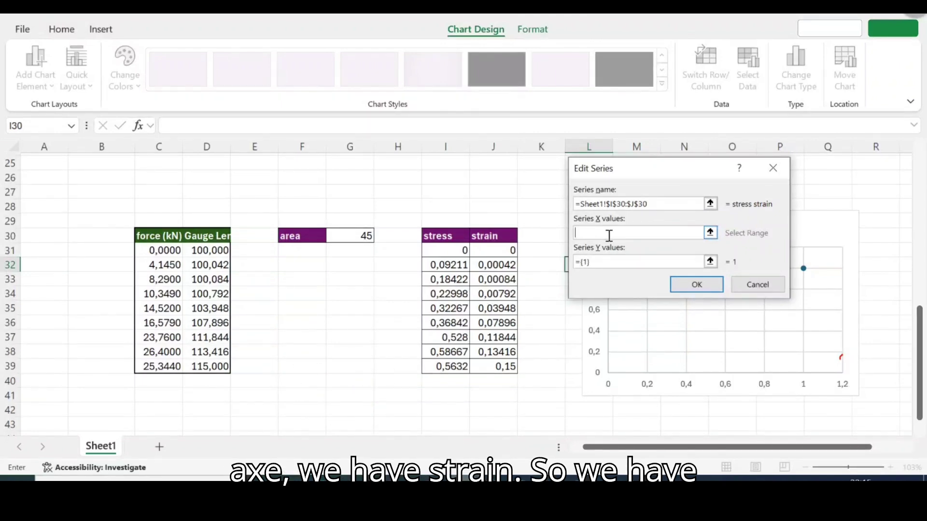
pyautogui.moveTo(497, 250); pyautogui.dragTo(503, 365)
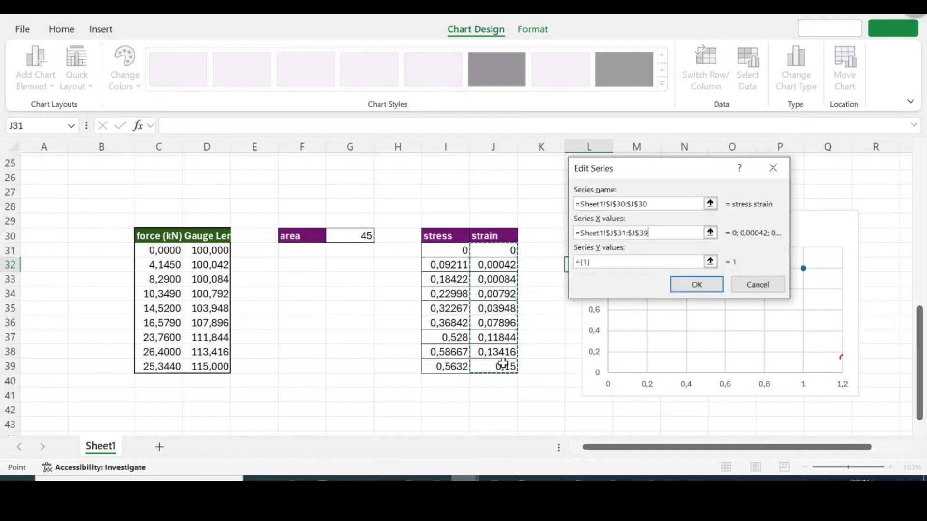
pyautogui.click(616, 264)
# - Select stress cells I31:I39 as the series Y values, retrying after an error alert
pyautogui.click(710, 263)
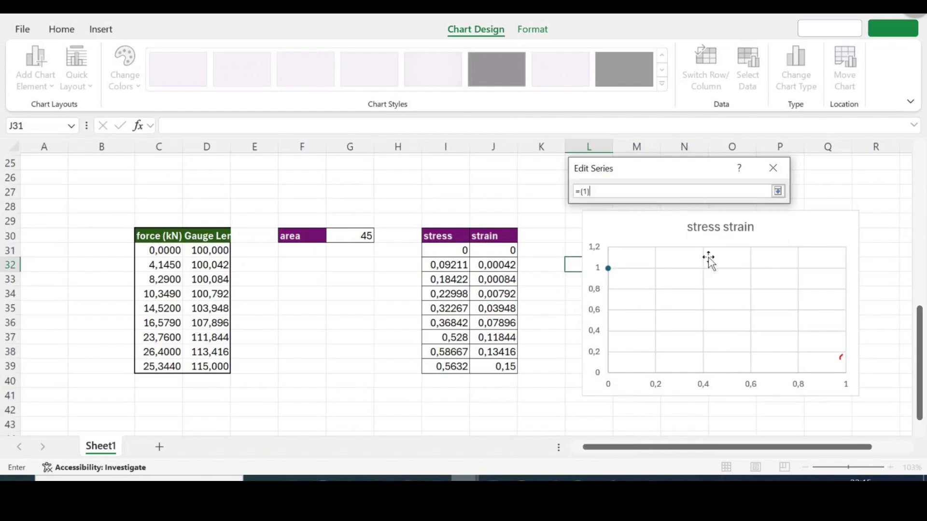
pyautogui.moveTo(443, 249); pyautogui.dragTo(452, 366)
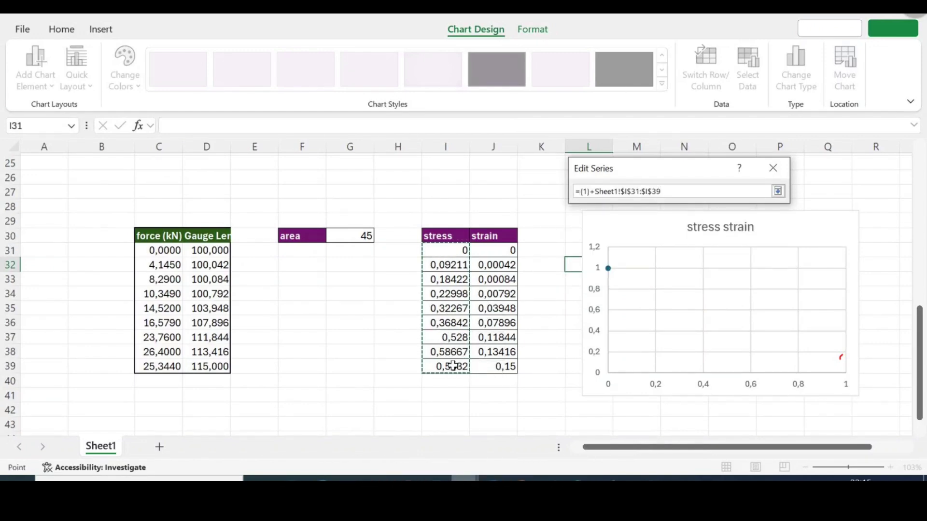
pyautogui.press('Return')
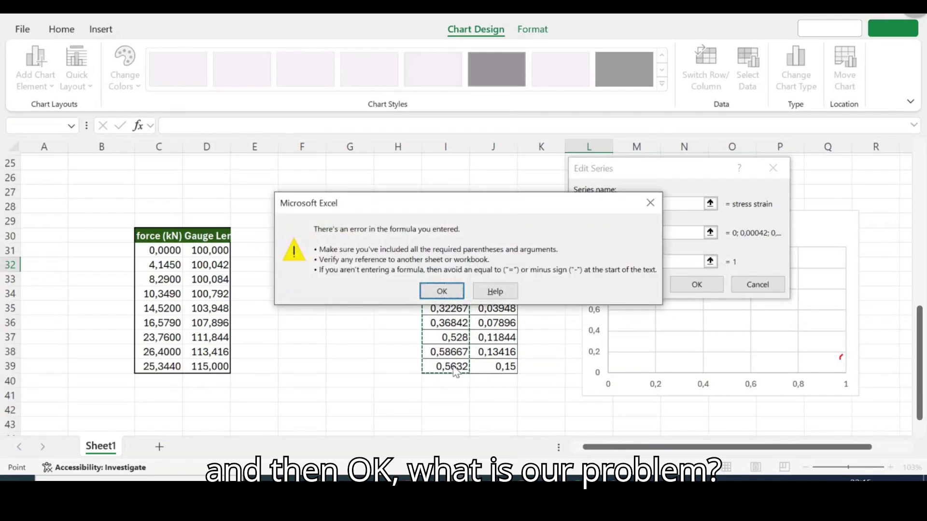
pyautogui.click(437, 290)
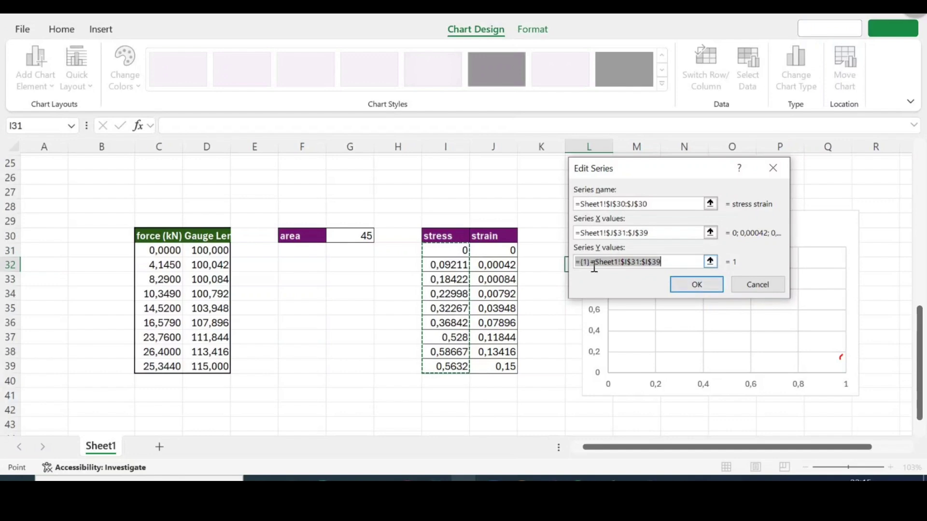
pyautogui.click(710, 262)
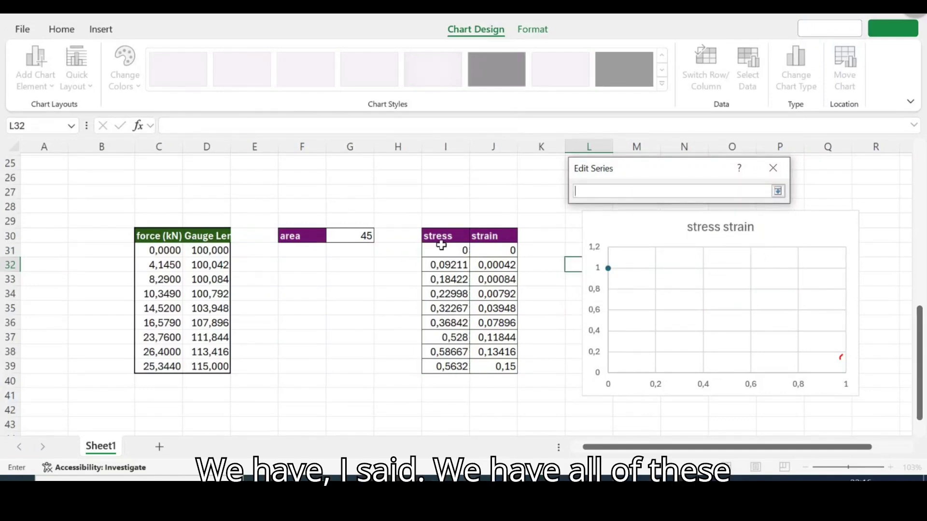
pyautogui.moveTo(438, 250); pyautogui.dragTo(450, 358)
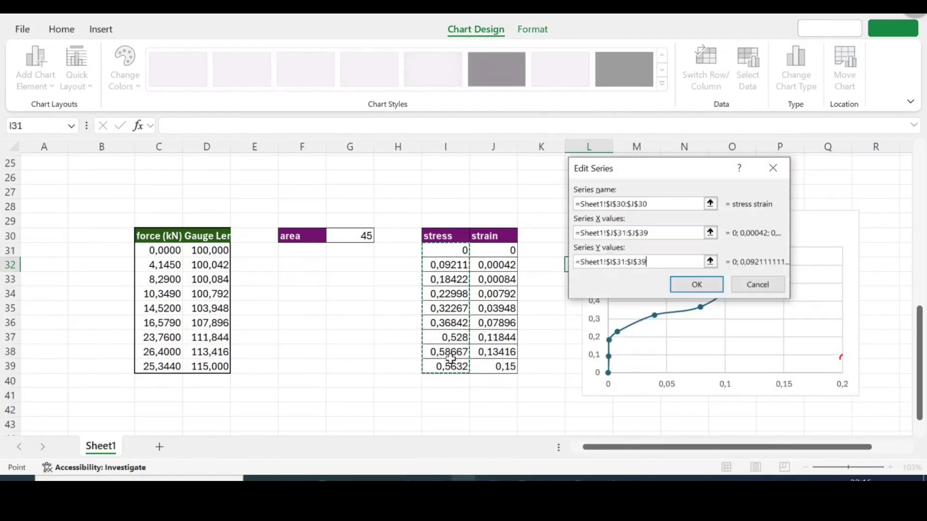
# - Confirm the edited stress-against-strain series and apply it to the 'stress strain' chart
pyautogui.click(705, 283)
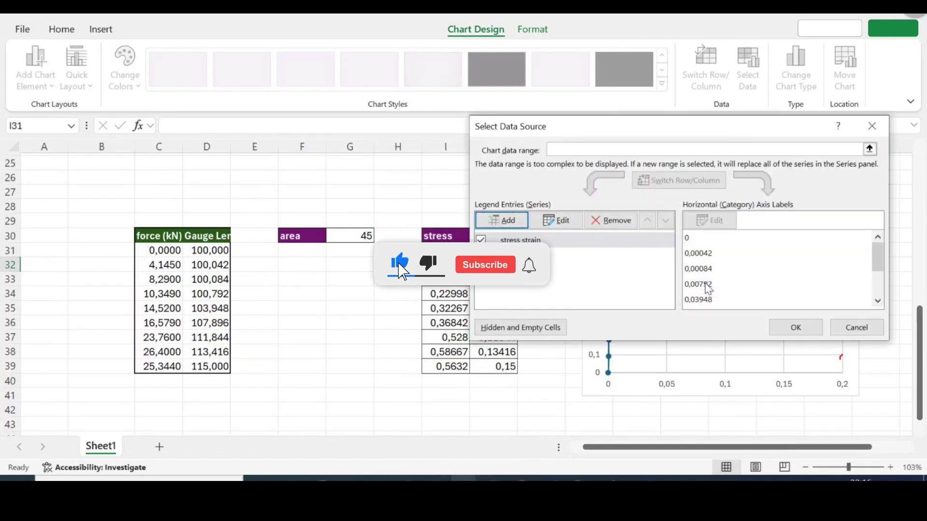
pyautogui.click(792, 327)
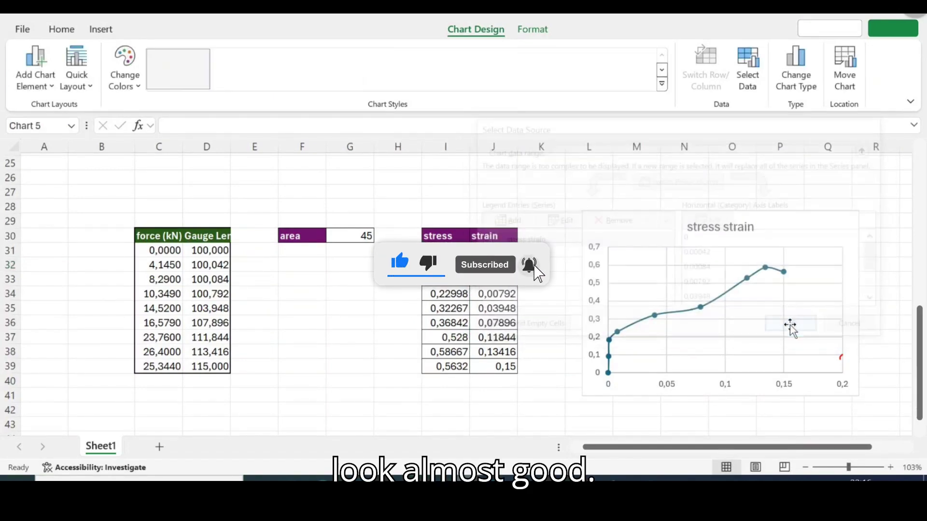